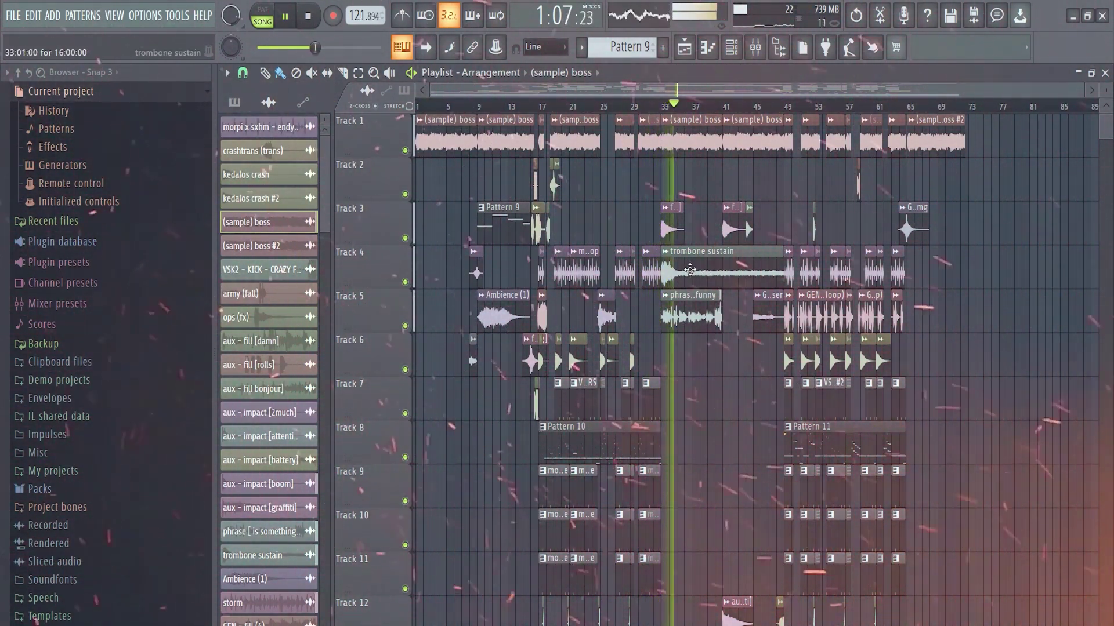
# - Open the trombone sustain clip's channel settings and load its sample into the Edison audio editor
pyautogui.doubleClick(673, 134)
pyautogui.doubleClick(745, 273)
pyautogui.rightClick(572, 529)
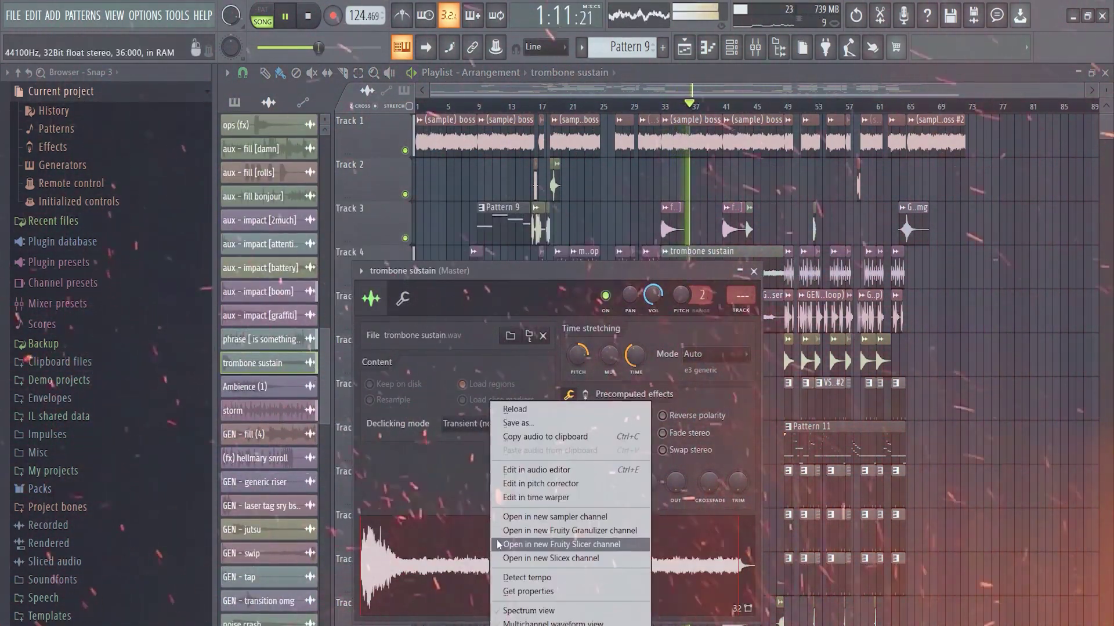
pyautogui.click(520, 470)
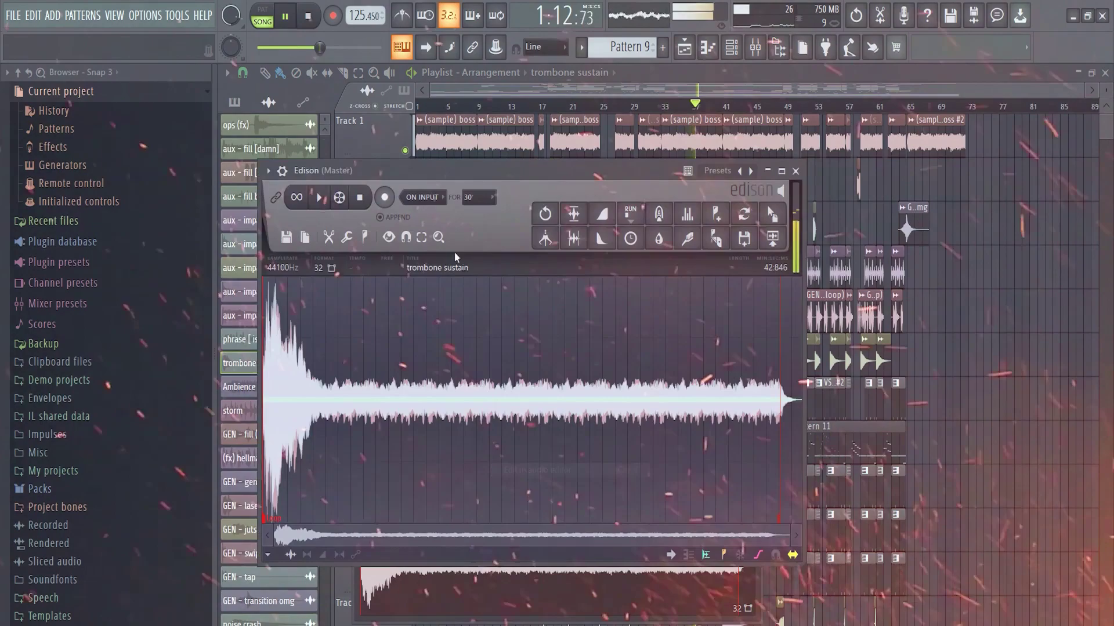
# - Detect the pitch regions of the trombone sustain sample in Edison and inspect the note markers
pyautogui.click(348, 237)
pyautogui.click(287, 238)
pyautogui.click(348, 238)
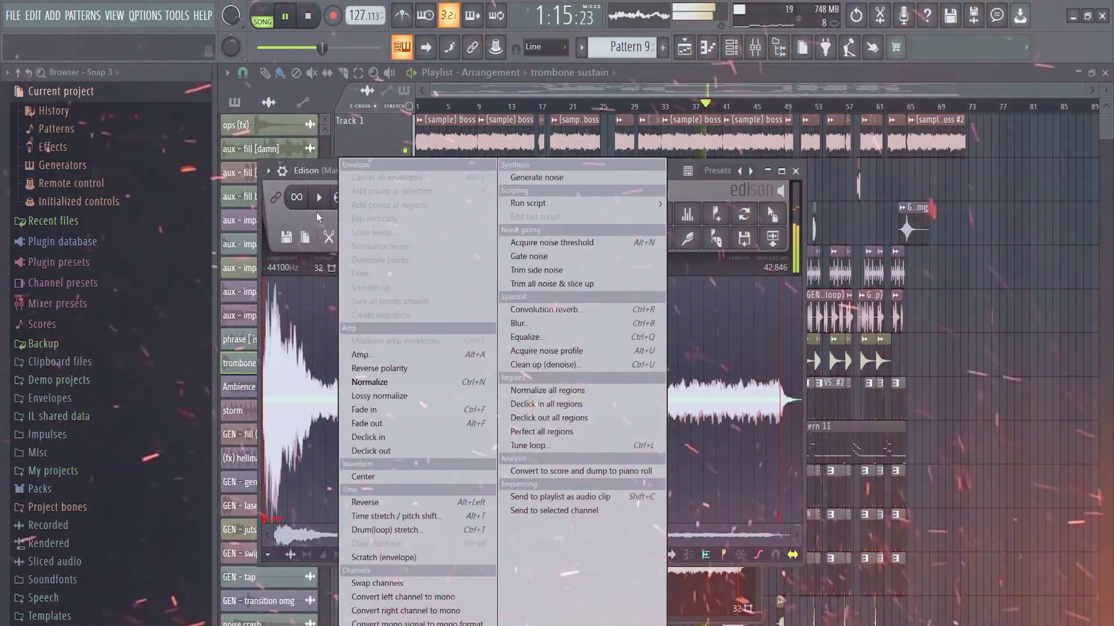
pyautogui.click(317, 214)
pyautogui.click(365, 237)
pyautogui.click(401, 444)
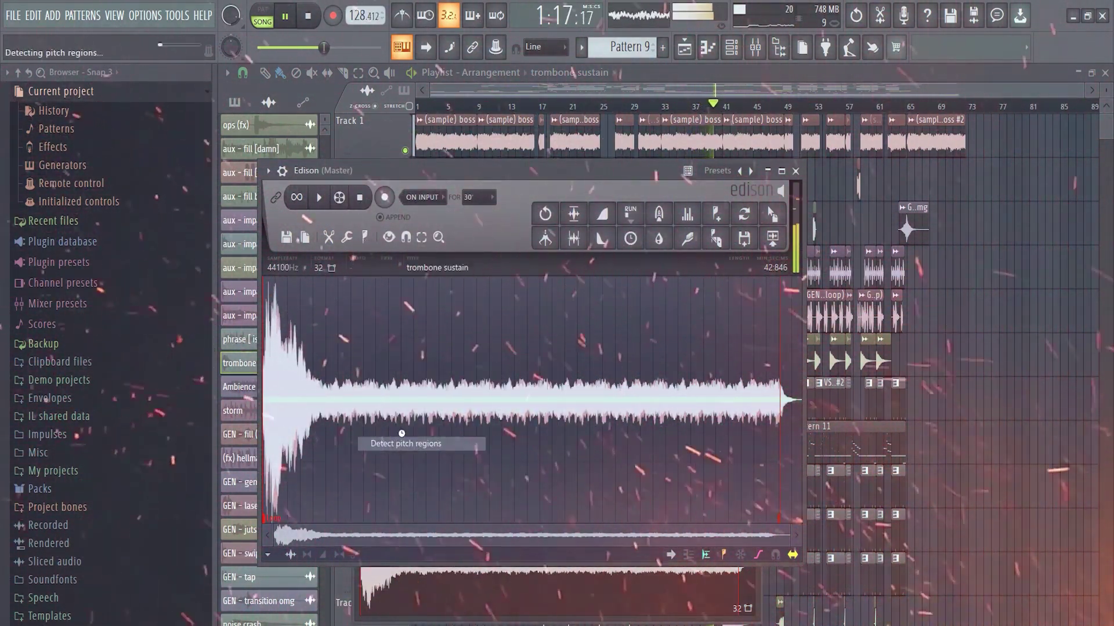
pyautogui.scroll(5, 297, 333)
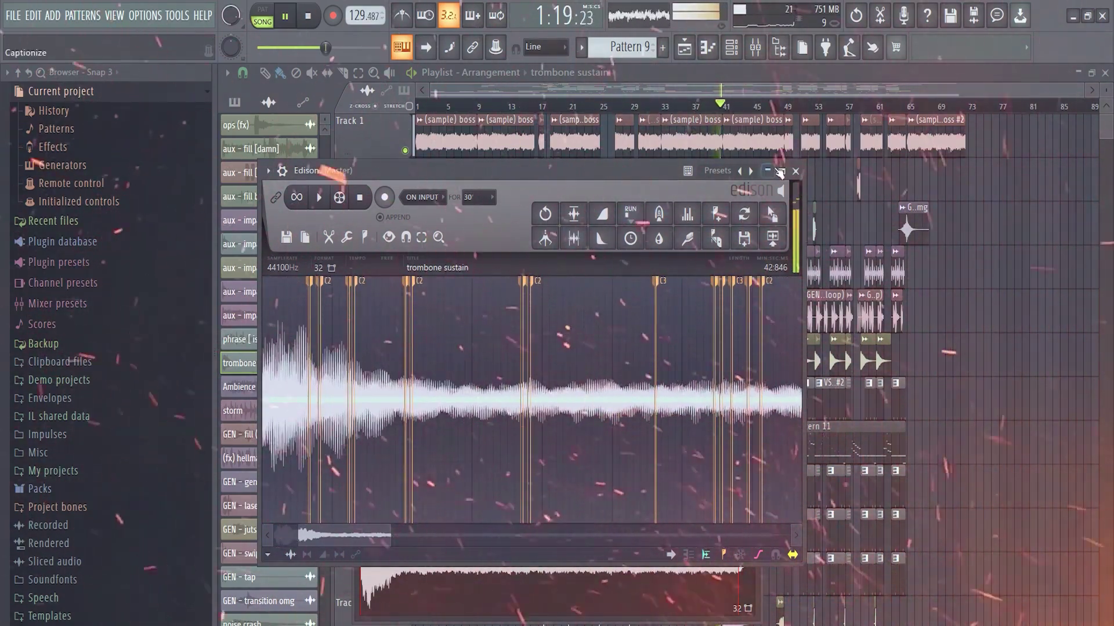
# - Close Edison, check the trombone sustain channel's root note and time-stretching pitch shift, and close the channel settings
pyautogui.click(779, 172)
pyautogui.click(402, 298)
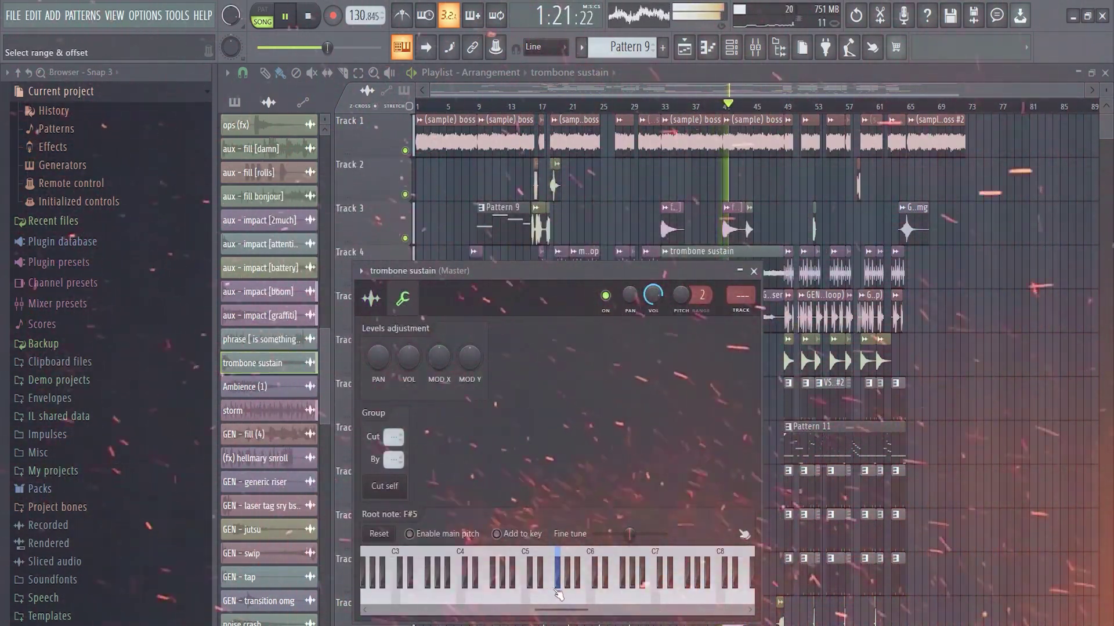
pyautogui.moveTo(558, 592)
pyautogui.mouseDown()
pyautogui.moveTo(539, 590)
pyautogui.moveTo(558, 590)
pyautogui.mouseUp()
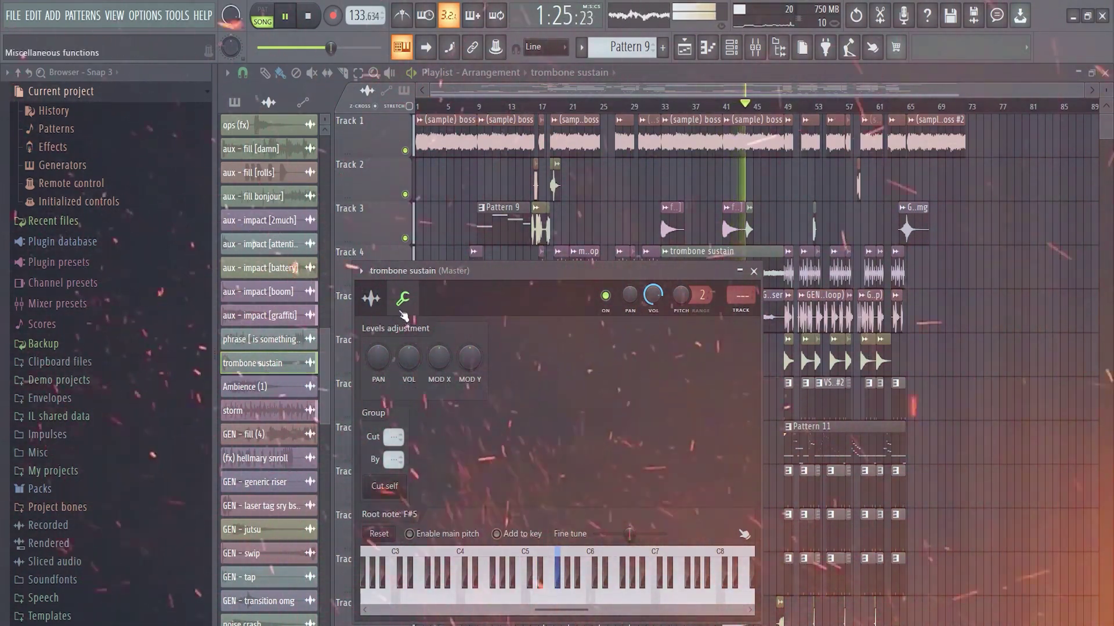
pyautogui.click(371, 298)
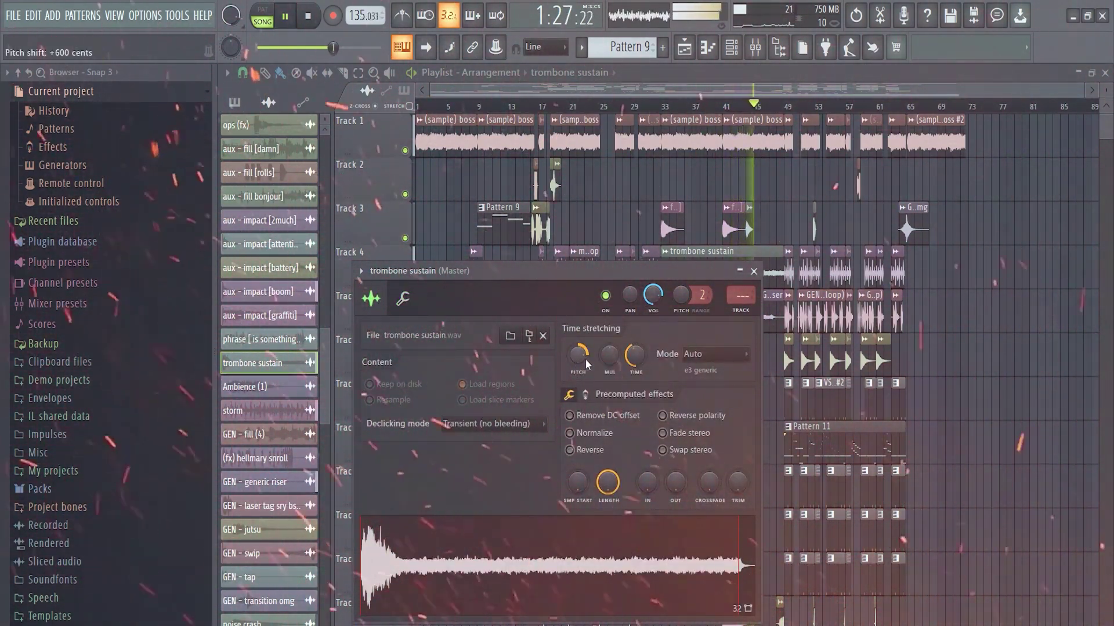
pyautogui.click(754, 271)
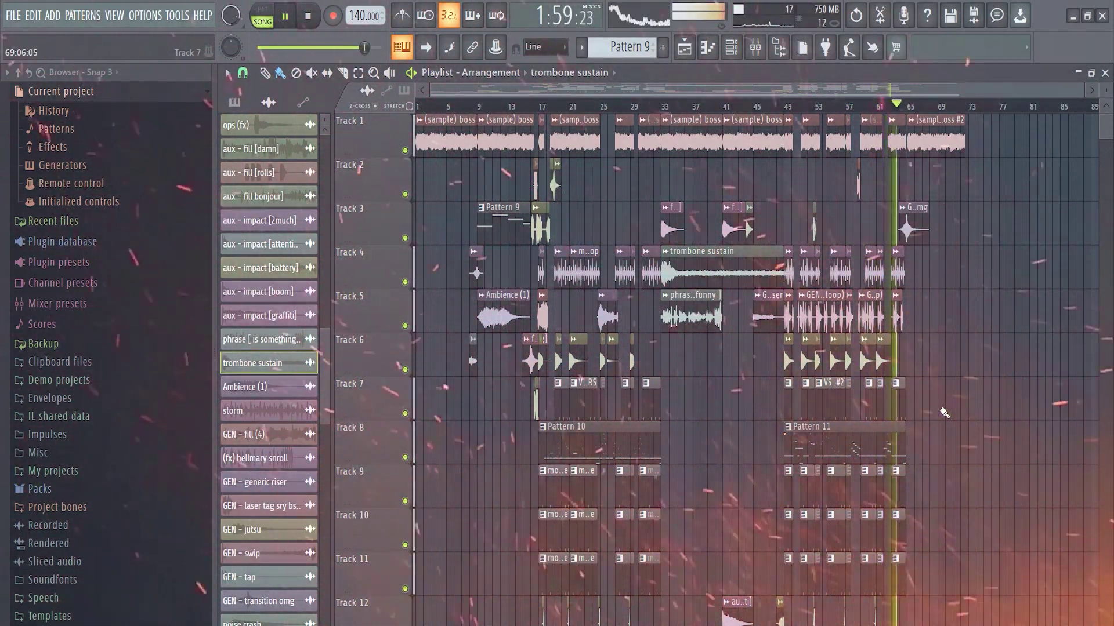
# - Stop the song playback and open Pattern 10's 808 part in the piano roll from the playlist
pyautogui.scroll(-2, 925, 422)
pyautogui.scroll(2, 921, 424)
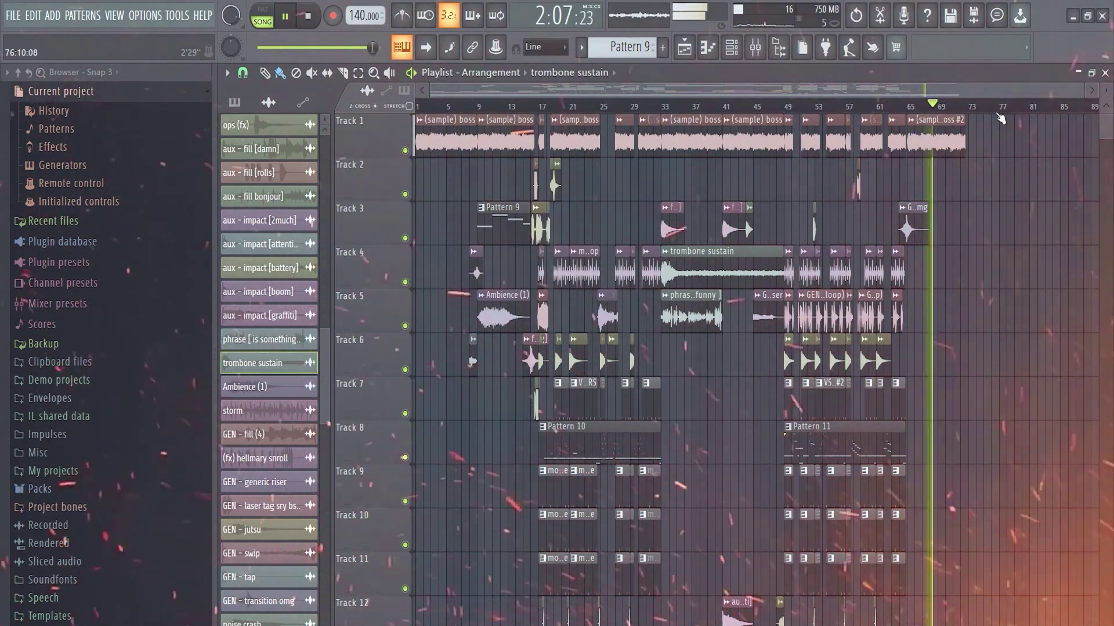
pyautogui.click(286, 19)
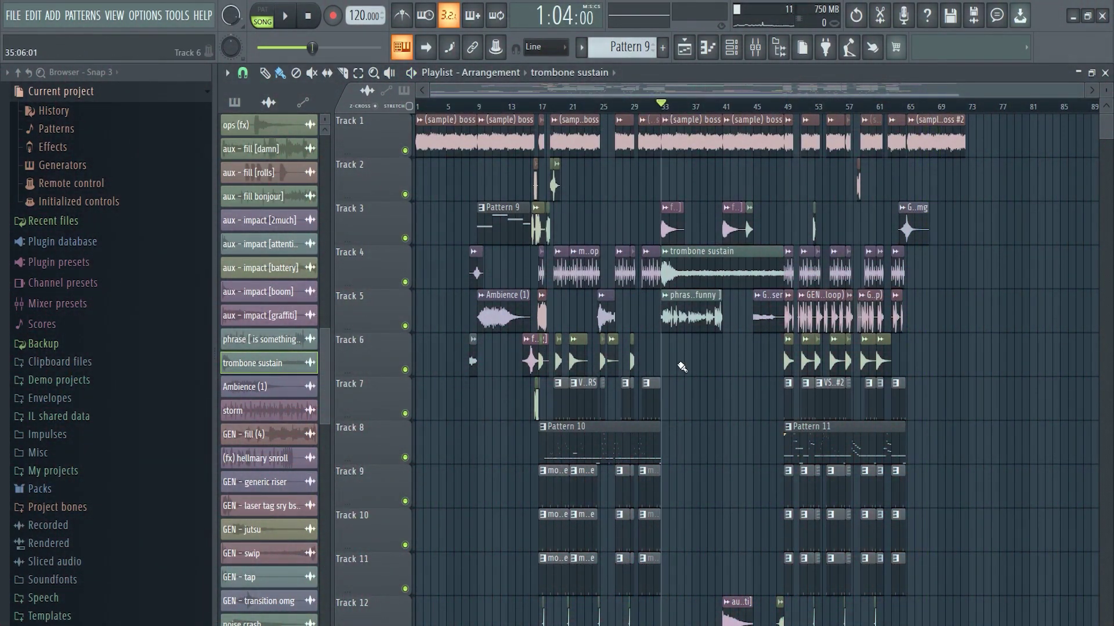
pyautogui.scroll(-1, 681, 367)
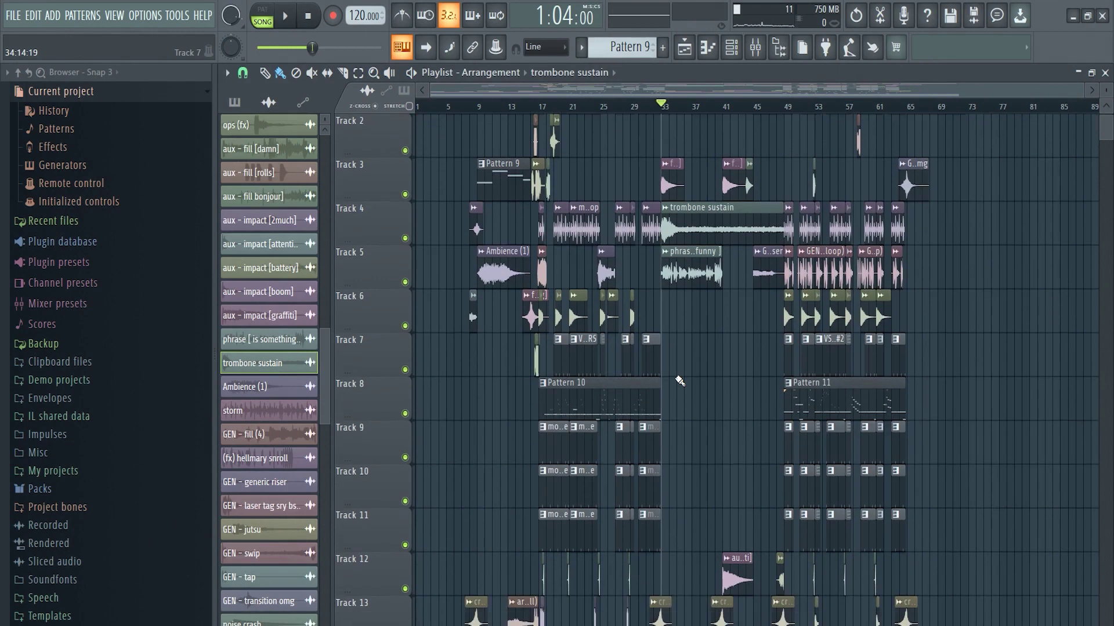
pyautogui.doubleClick(621, 389)
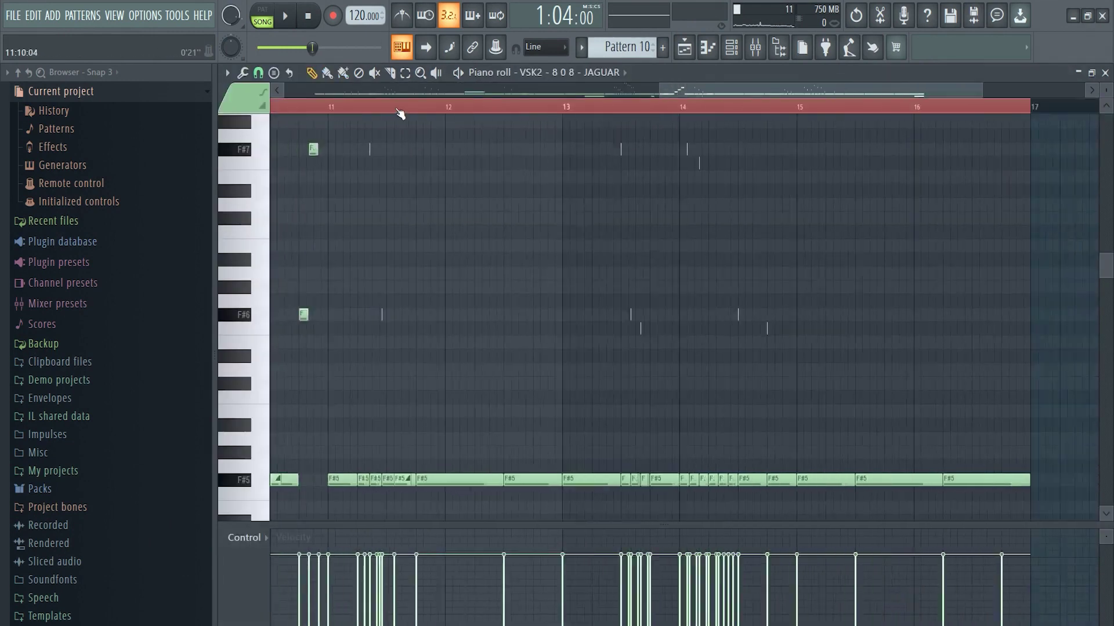
# - Switch playback to pattern mode and play Pattern 10 from the beginning
pyautogui.scroll(-5, 388, 211)
pyautogui.click(263, 15)
pyautogui.scroll(4, 331, 264)
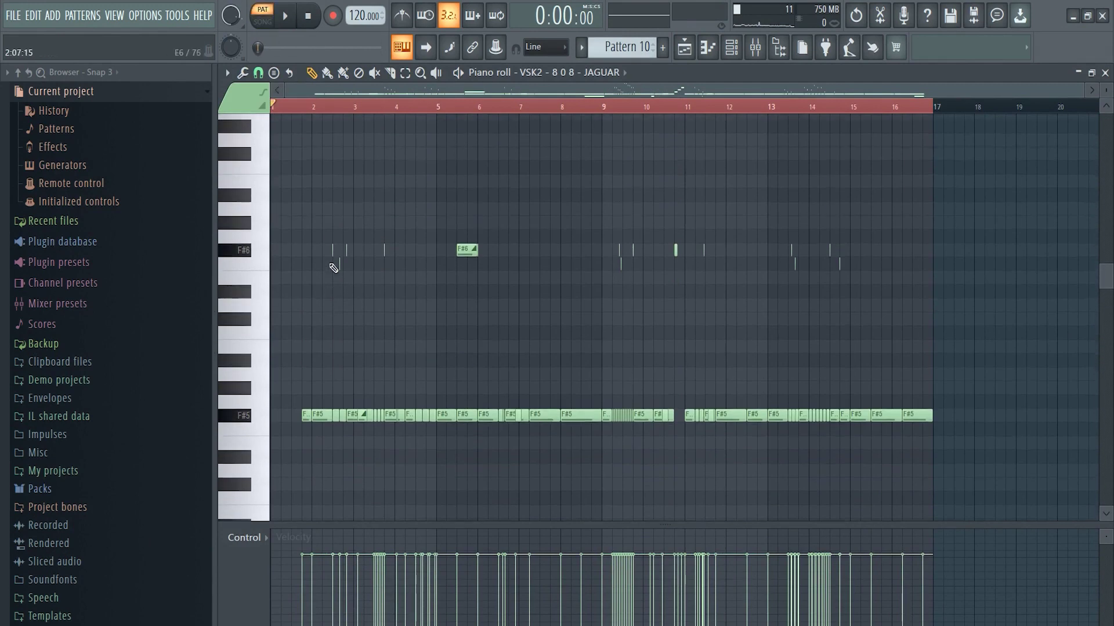
pyautogui.click(284, 15)
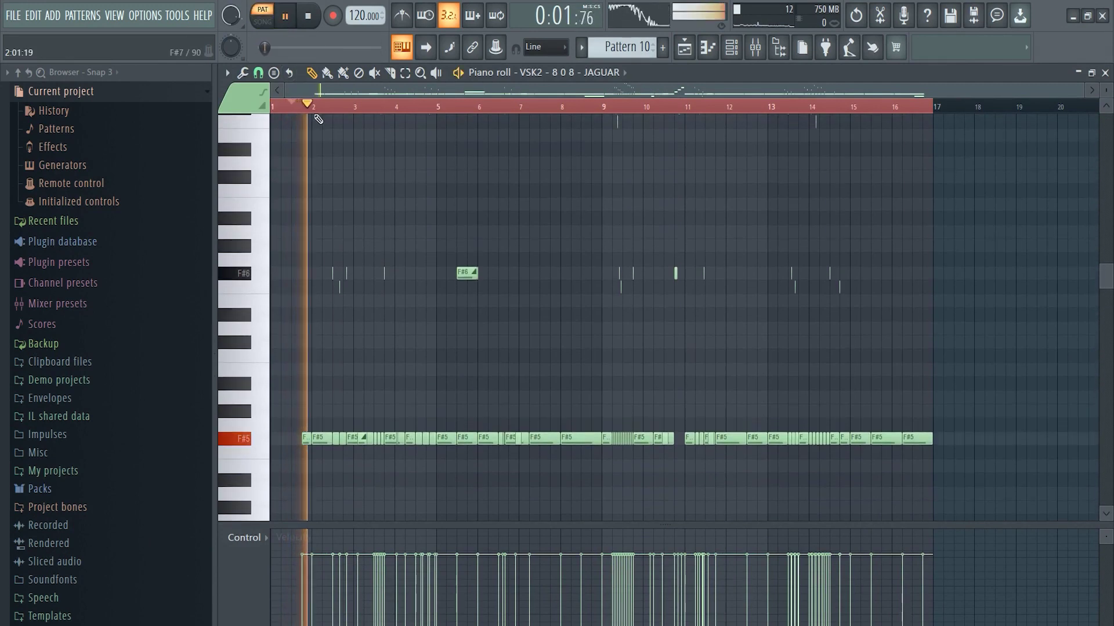
# - Replay the 808 pattern in bars 2 and 3, examining its short slide notes against the F#5 notes
pyautogui.scroll(4, 316, 116)
pyautogui.scroll(5, 319, 119)
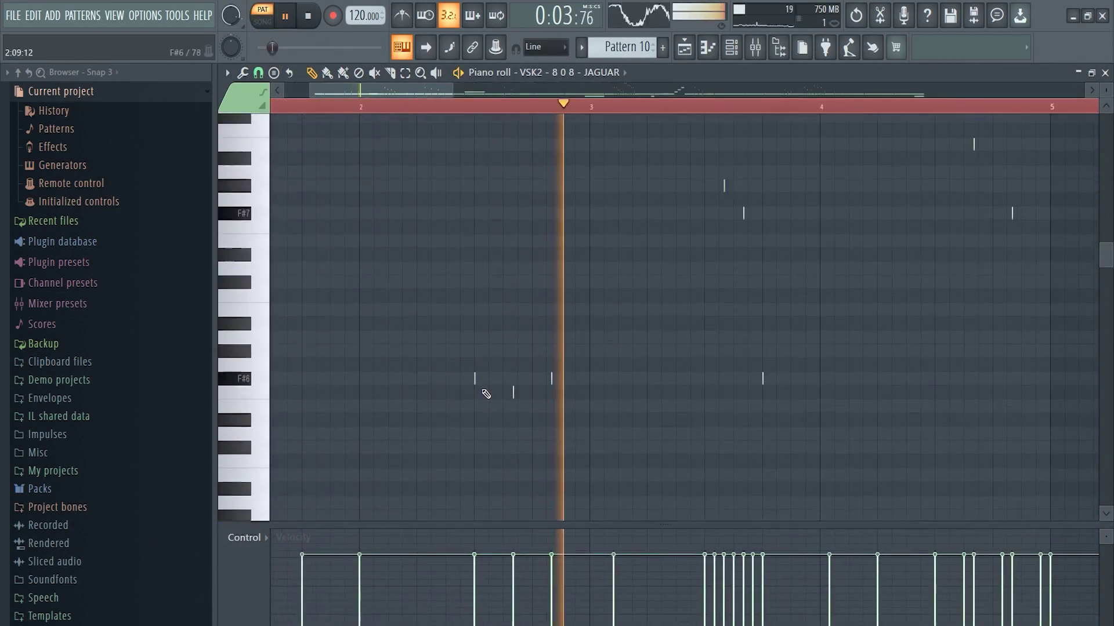
pyautogui.scroll(-6, 452, 296)
pyautogui.click(316, 111)
pyautogui.scroll(3, 493, 348)
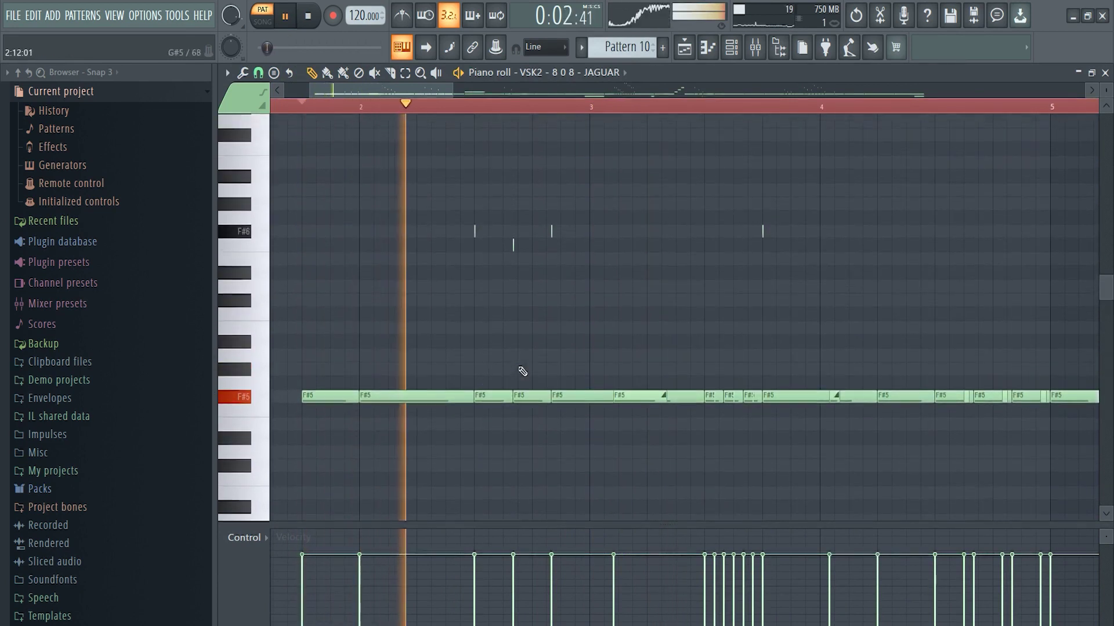
pyautogui.scroll(-4, 525, 109)
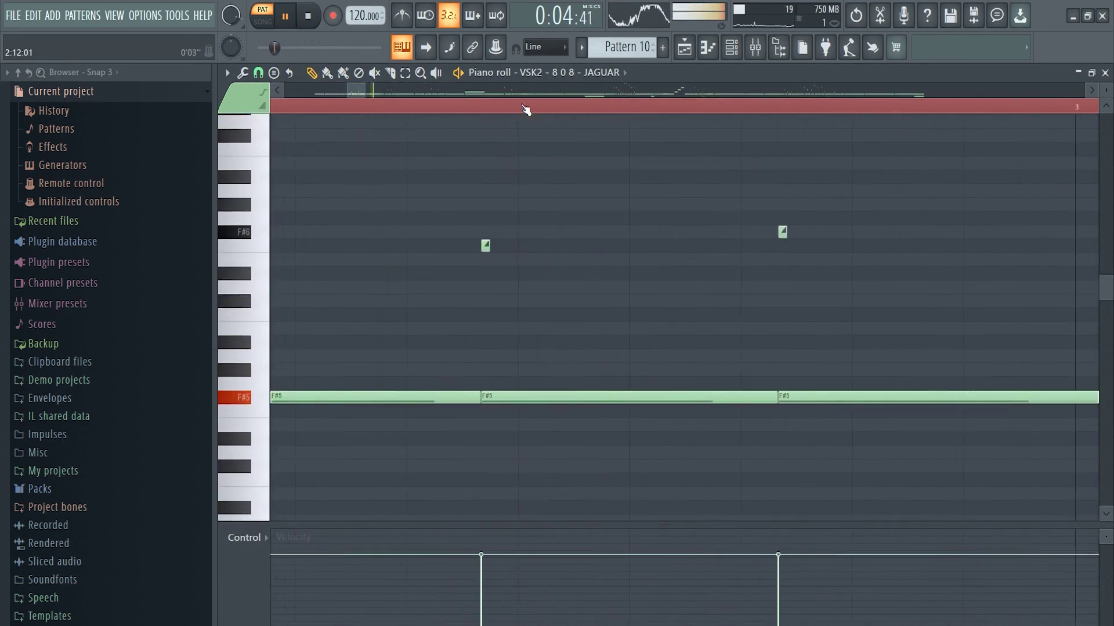
pyautogui.scroll(4, 587, 313)
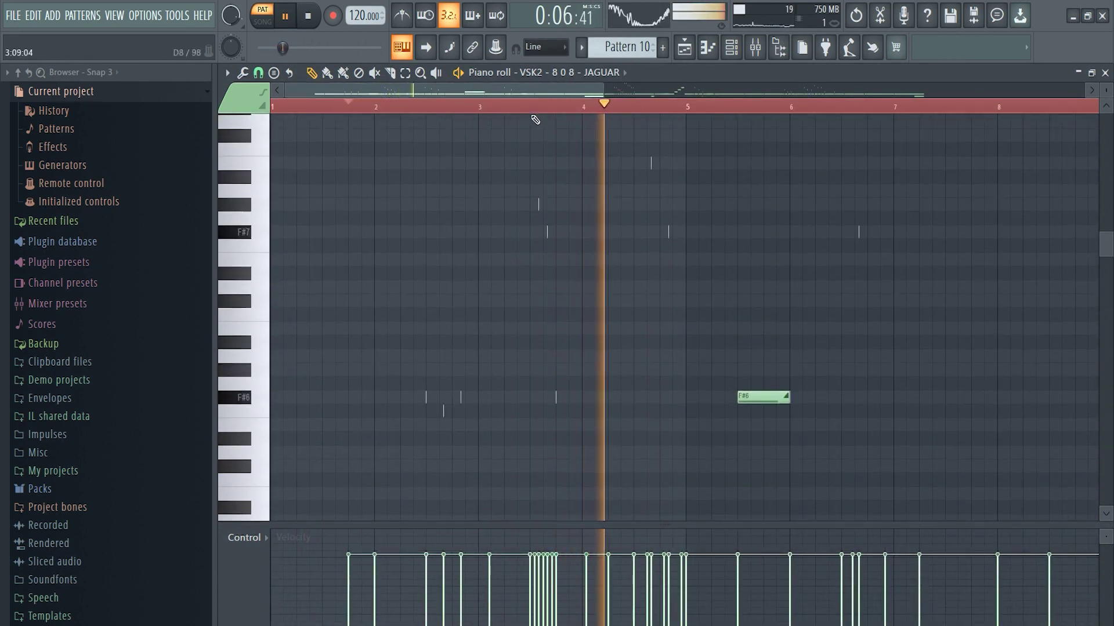
pyautogui.scroll(6, 534, 111)
pyautogui.click(544, 110)
pyautogui.scroll(-5, 646, 269)
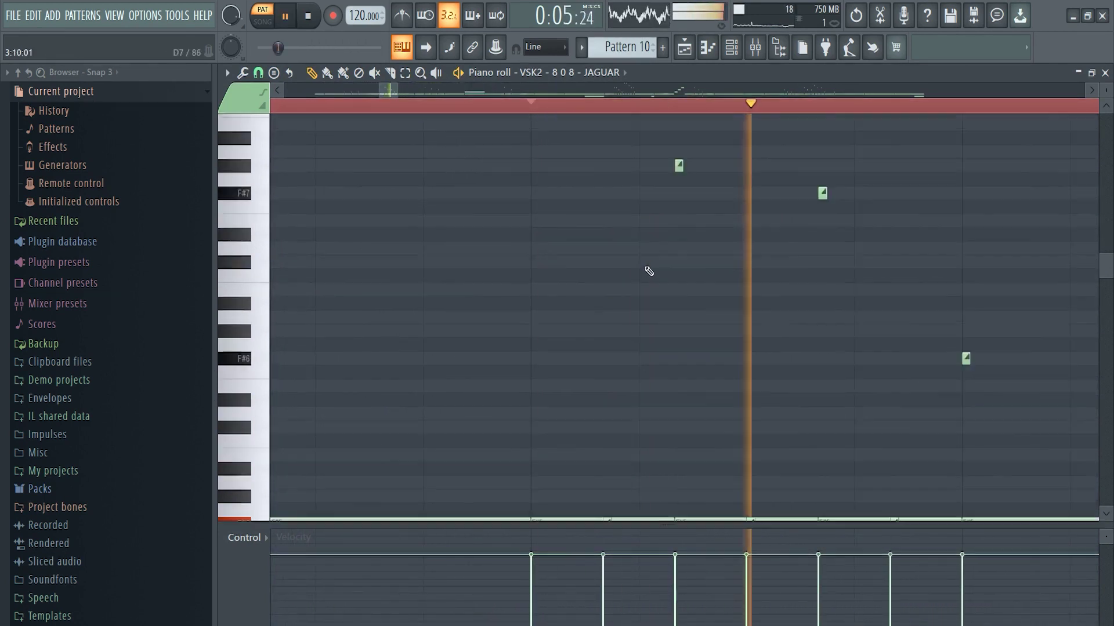
pyautogui.press('space')
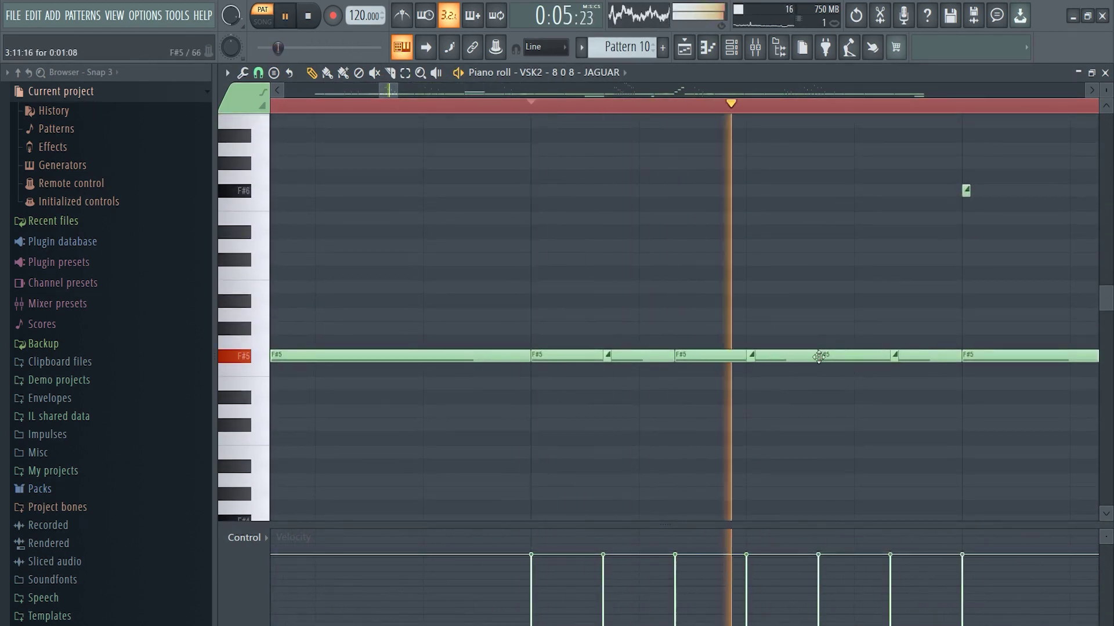
pyautogui.scroll(-5, 740, 110)
pyautogui.press('space')
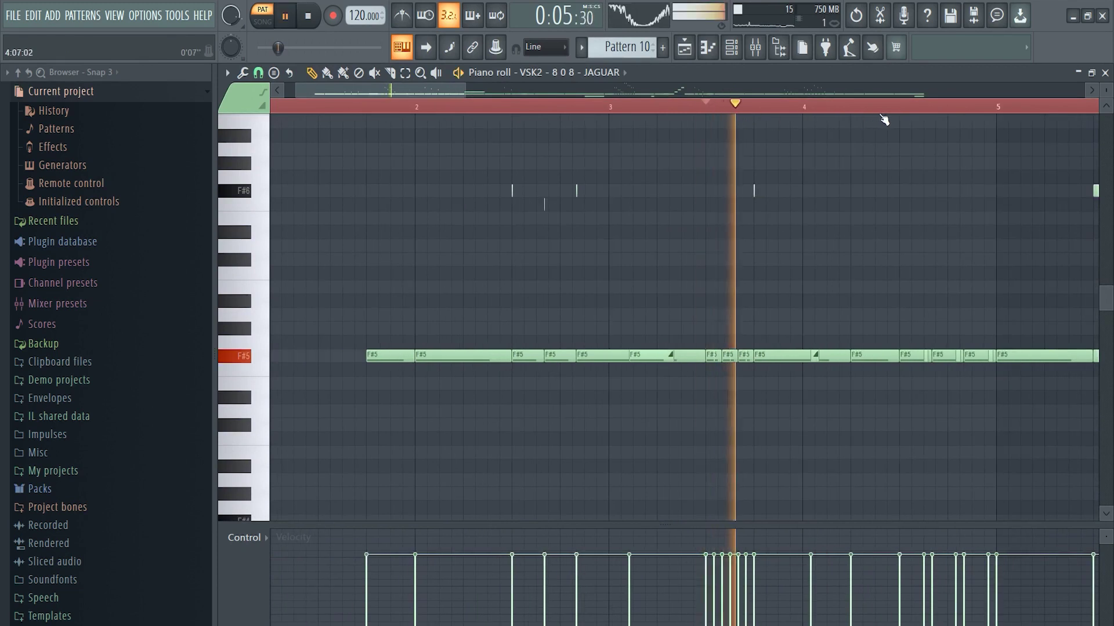
# - Replay the 808 roll leading into bar 4 and examine the descending slide notes there, ending with playback stopped
pyautogui.scroll(2, 900, 110)
pyautogui.scroll(-3, 897, 108)
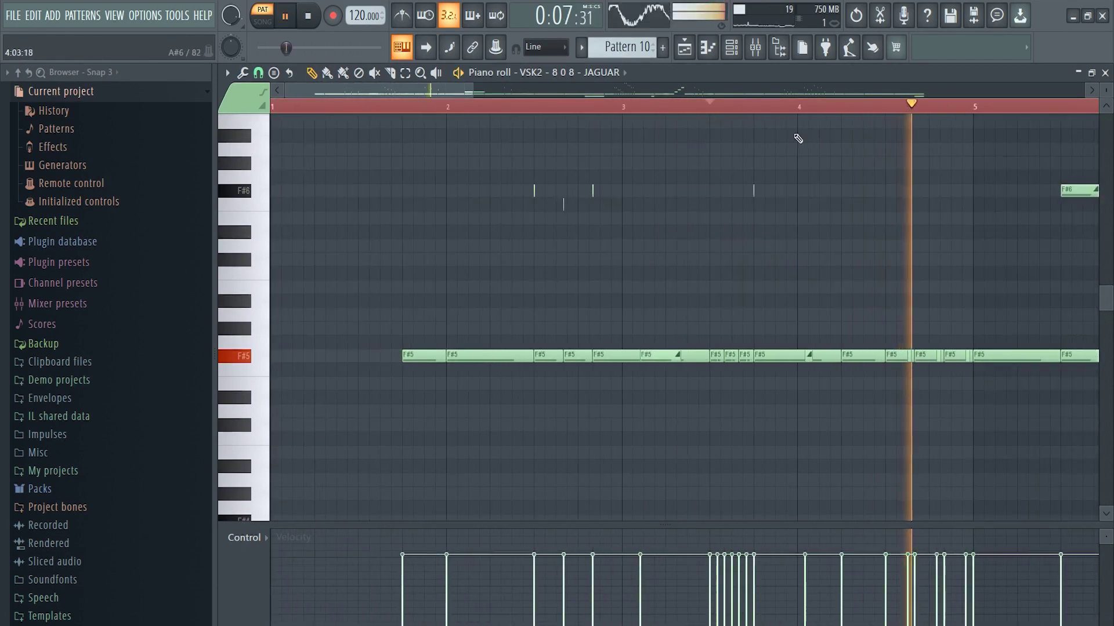
pyautogui.moveTo(442, 95); pyautogui.dragTo(520, 96)
pyautogui.press('space')
pyautogui.press('space')
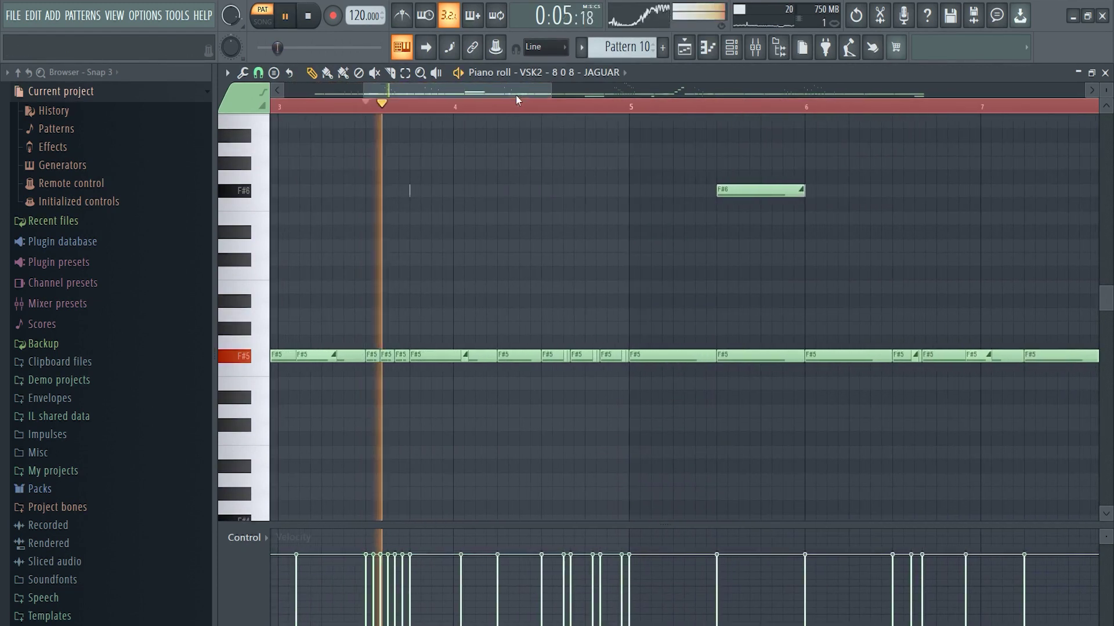
pyautogui.scroll(4, 537, 110)
pyautogui.scroll(2, 700, 279)
pyautogui.scroll(6, 714, 290)
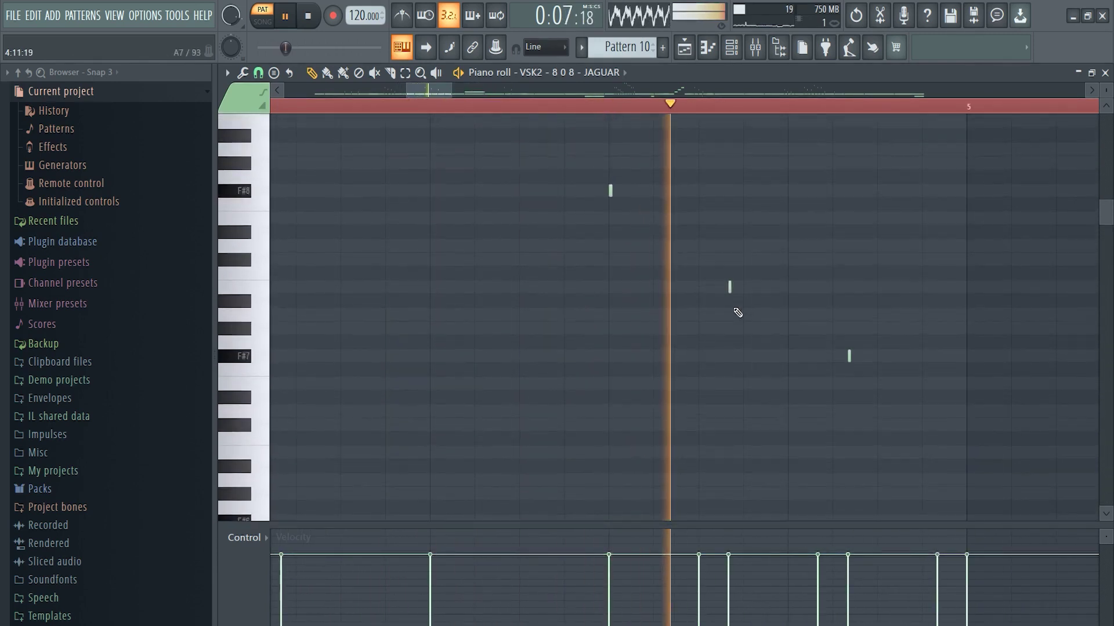
pyautogui.scroll(2, 623, 111)
pyautogui.press('space')
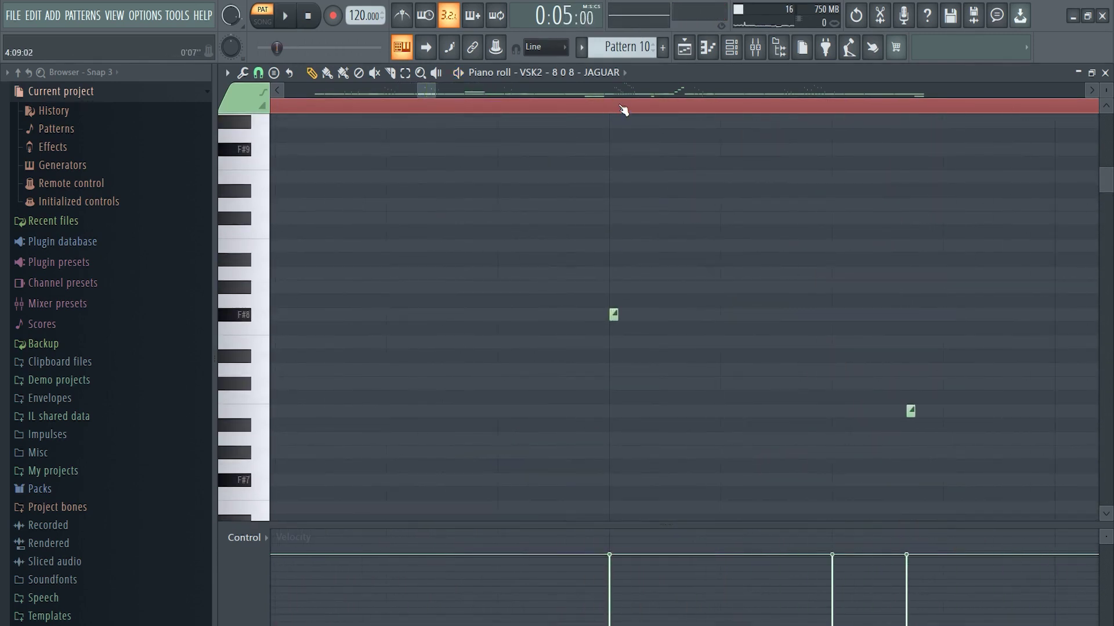
# - Set the piano roll's snap to 1/3 step
pyautogui.scroll(-2, 623, 111)
pyautogui.click(257, 73)
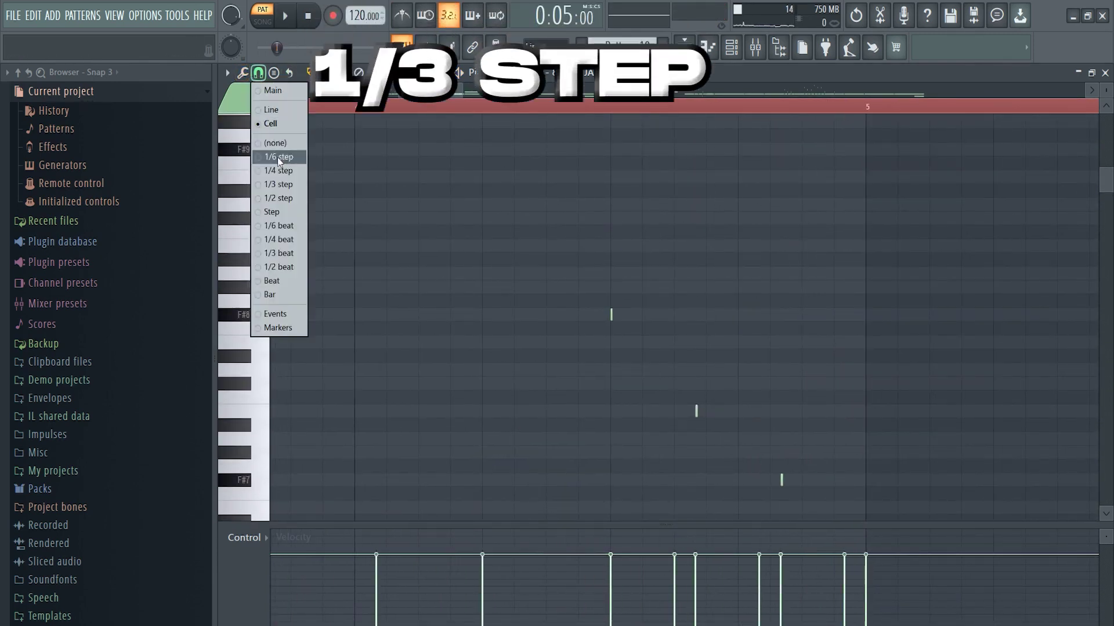
pyautogui.click(282, 185)
pyautogui.click(259, 73)
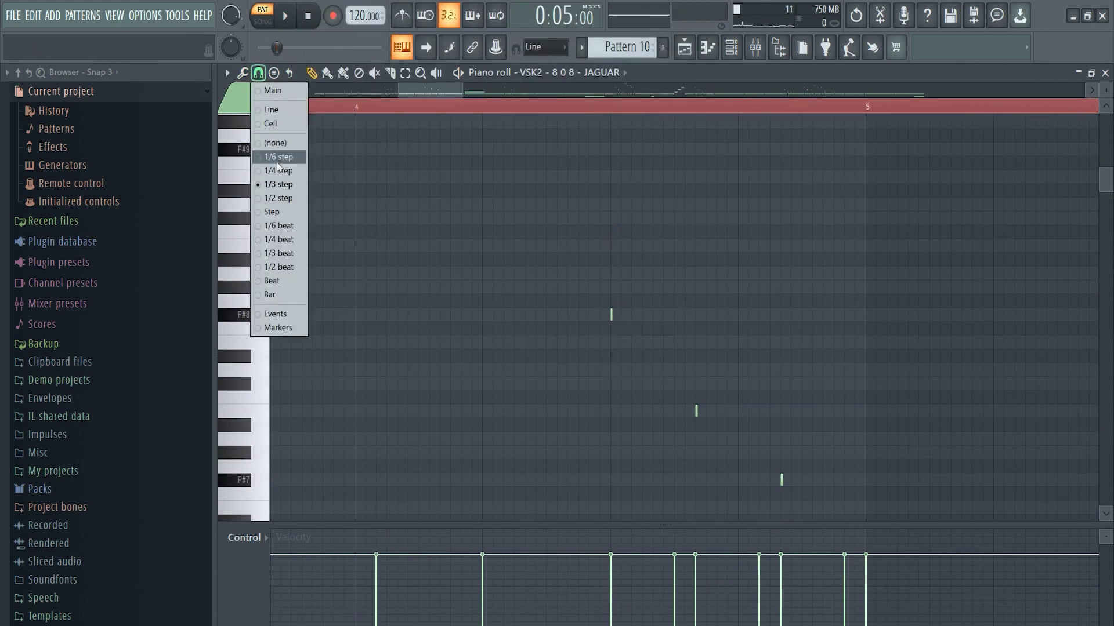
pyautogui.click(280, 184)
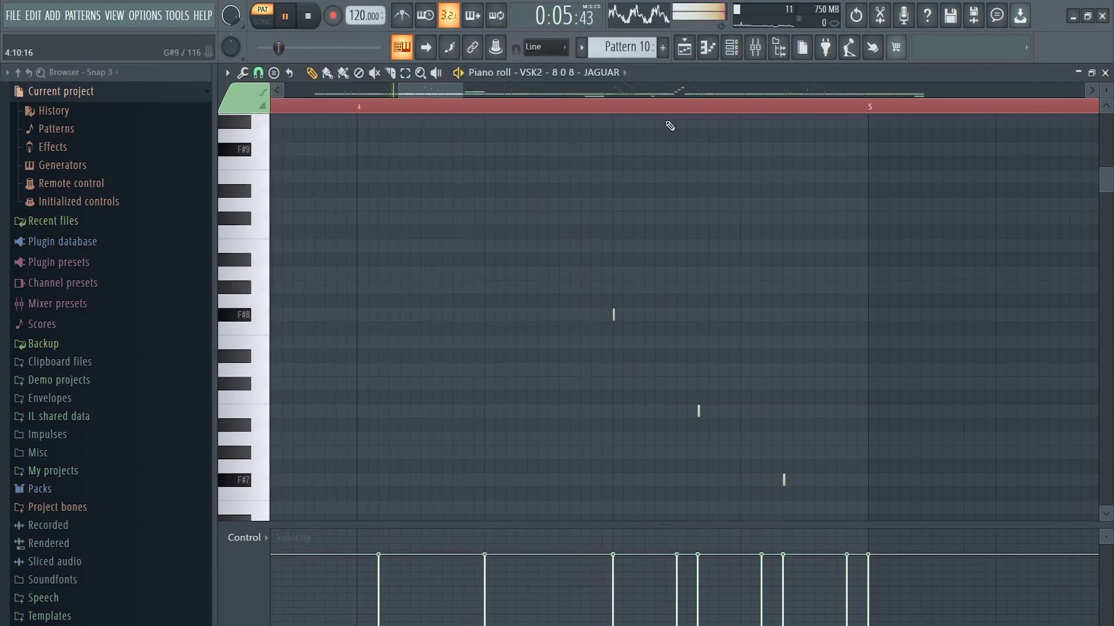
# - Play the 808 pattern onward from bar 4 and examine the slide and sustained notes through bars 5 to 7
pyautogui.scroll(4, 671, 107)
pyautogui.scroll(-7, 671, 107)
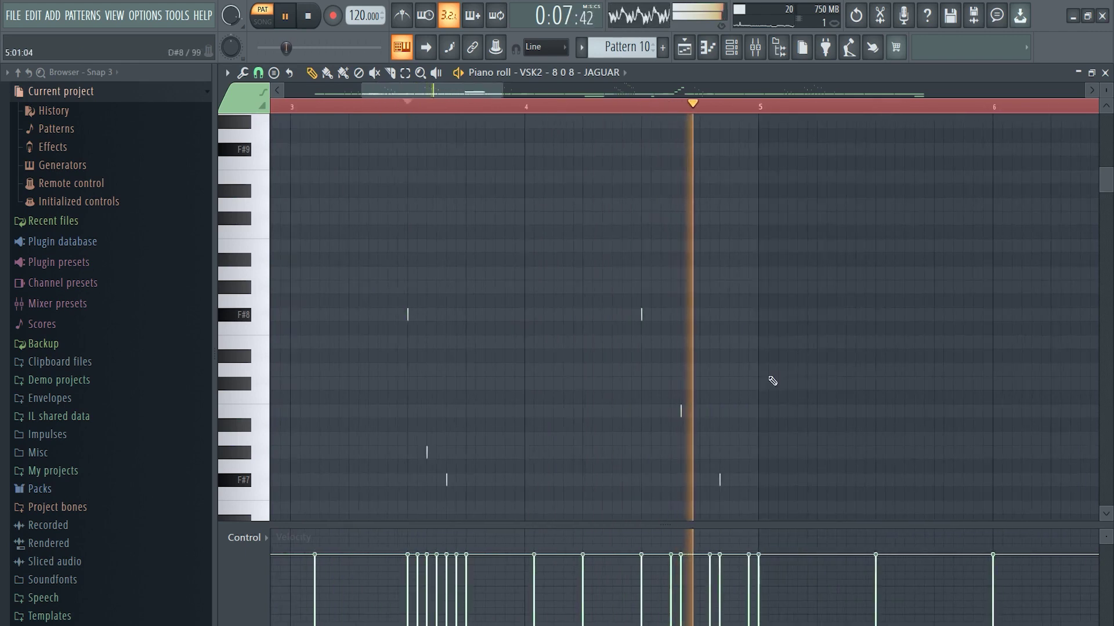
pyautogui.scroll(-8, 773, 381)
pyautogui.moveTo(473, 91); pyautogui.dragTo(543, 109)
pyautogui.scroll(5, 642, 425)
pyautogui.scroll(-1, 641, 426)
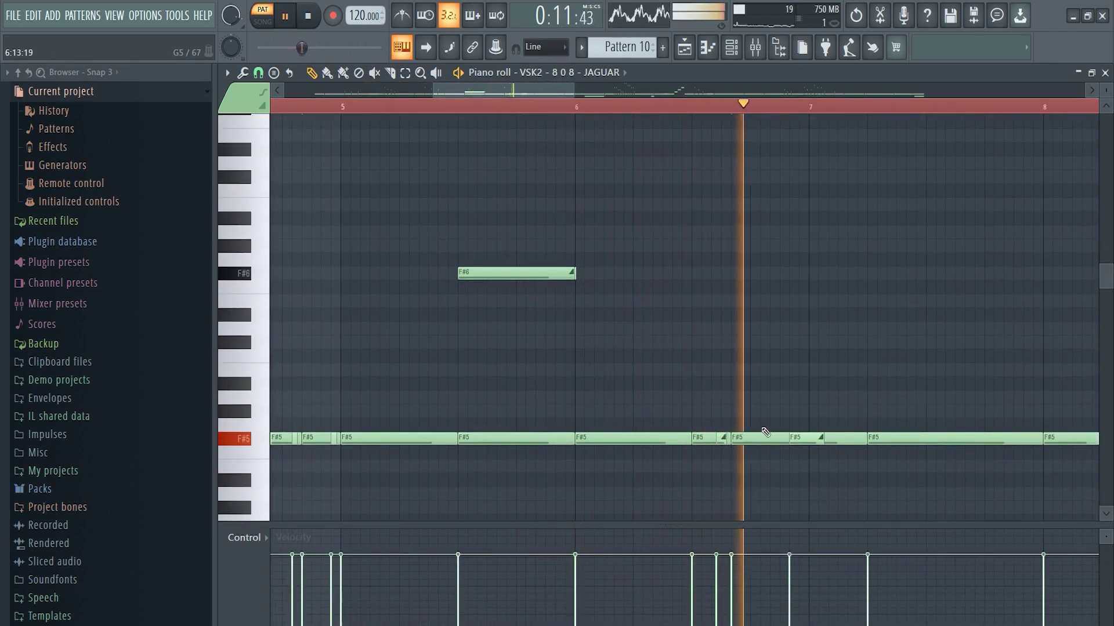
pyautogui.scroll(4, 766, 432)
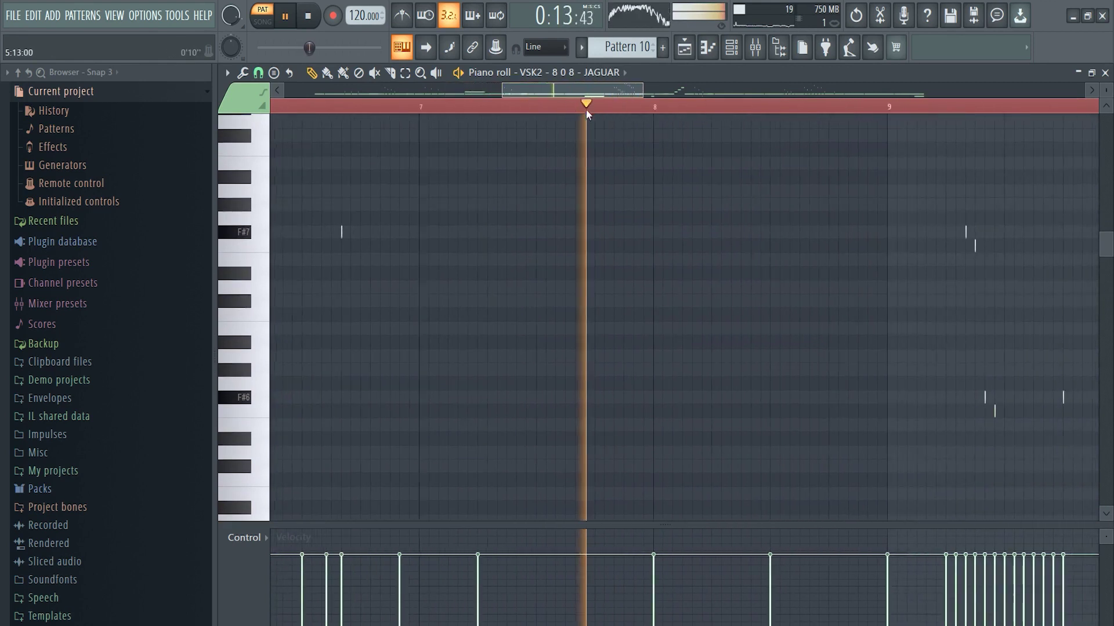
# - Play the 808 pattern onward through bar 12 and examine the F#5 roll and descending slide notes in bar 9
pyautogui.scroll(-6, 731, 437)
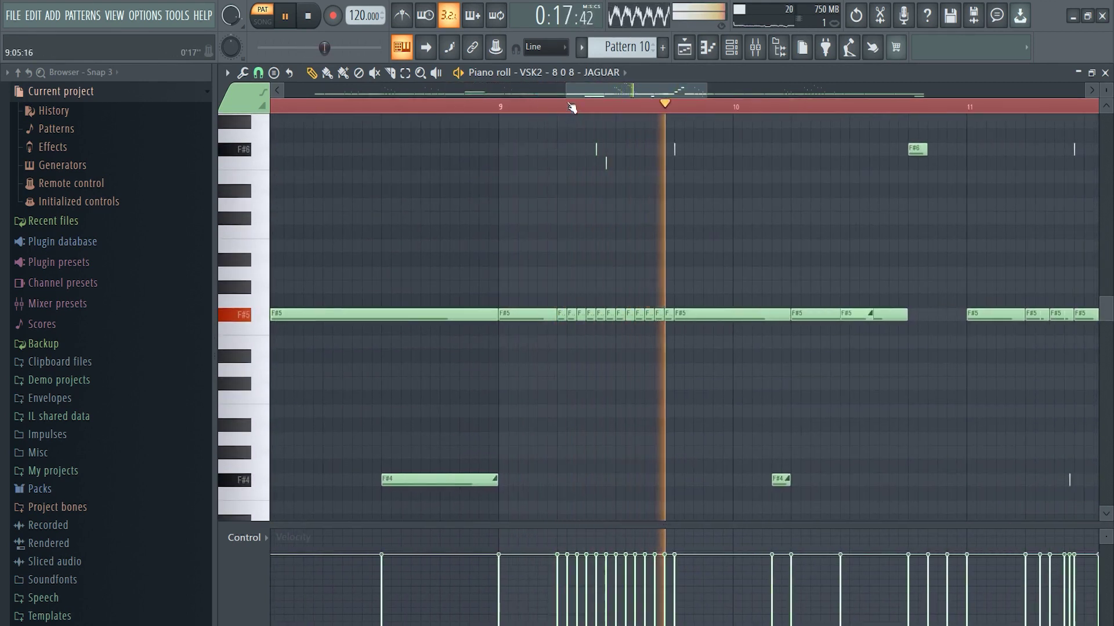
pyautogui.scroll(6, 690, 447)
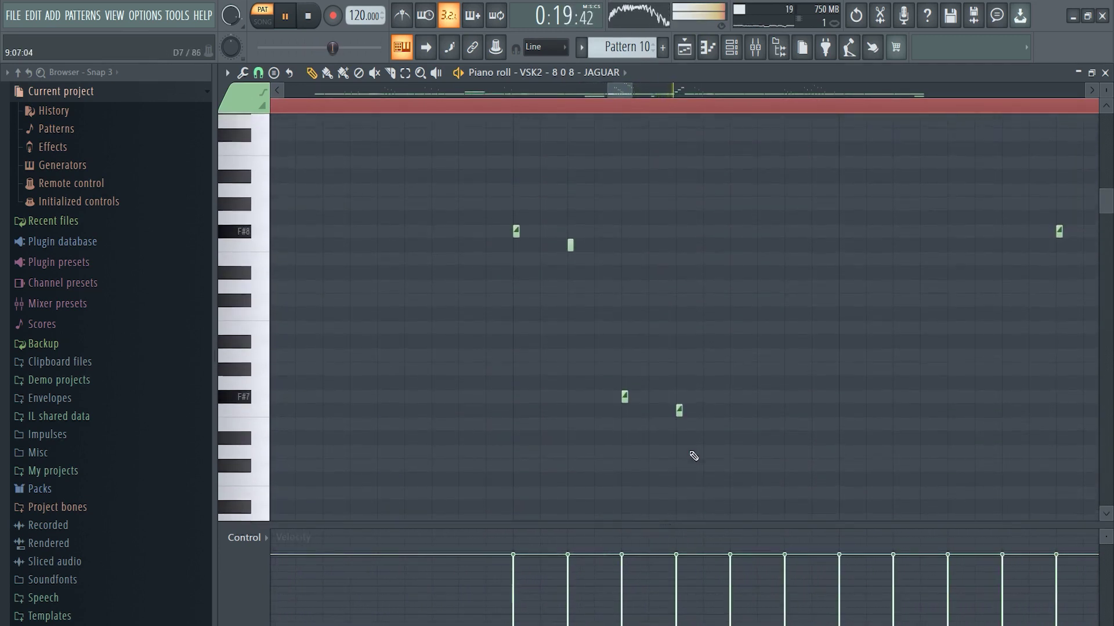
pyautogui.scroll(-3, 679, 418)
pyautogui.scroll(3, 594, 239)
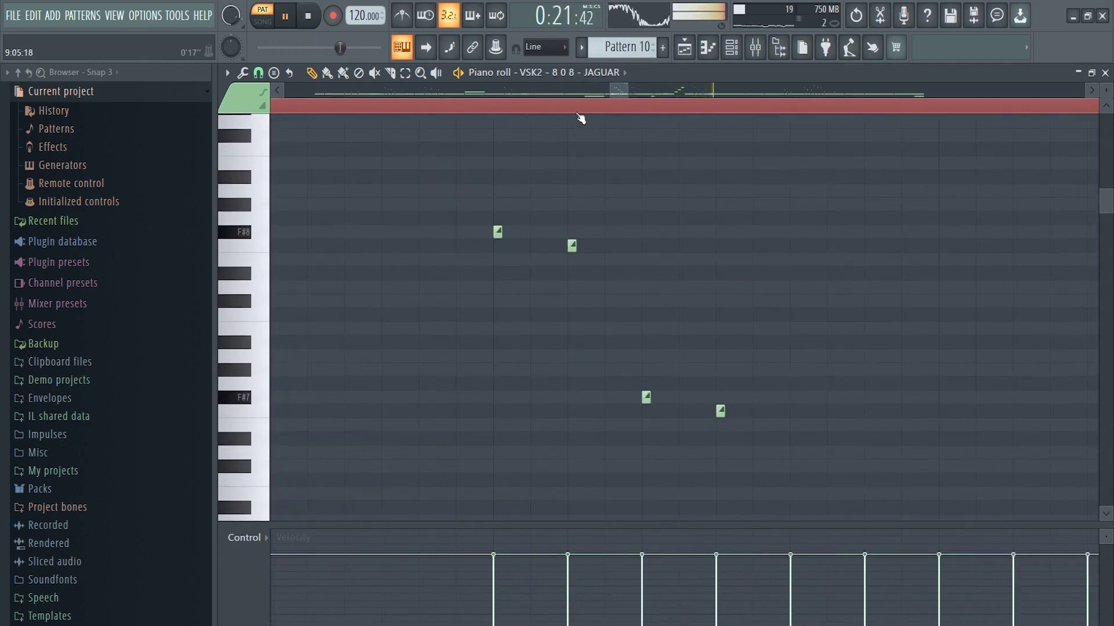
pyautogui.scroll(-4, 640, 180)
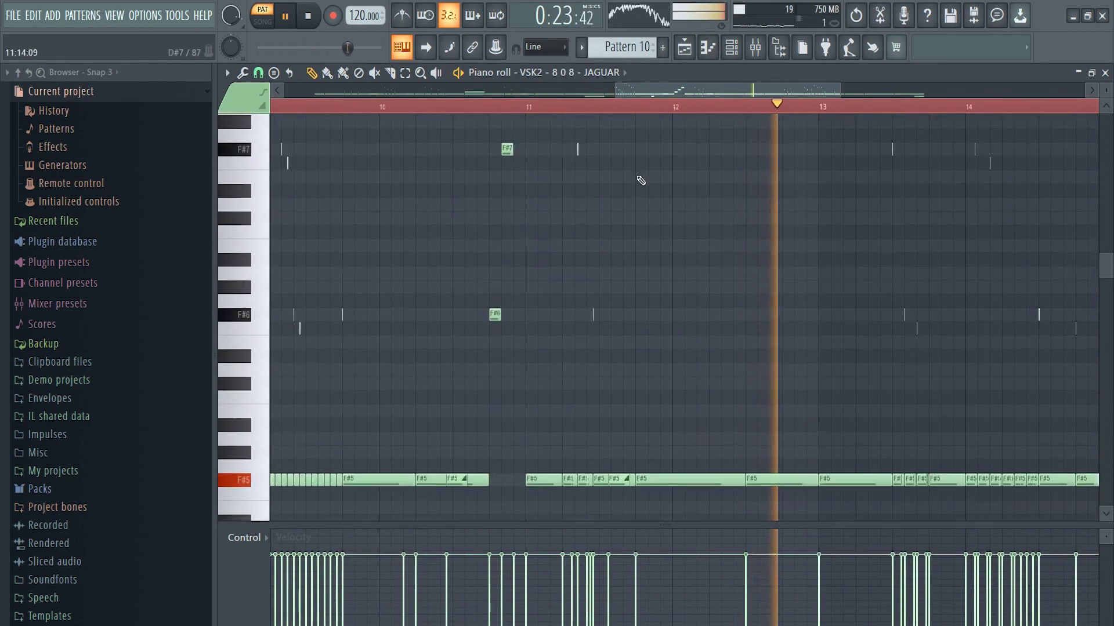
# - Replay the 808 pattern from bar 11 and examine its F#5 and slide notes through bar 13
pyautogui.click(592, 106)
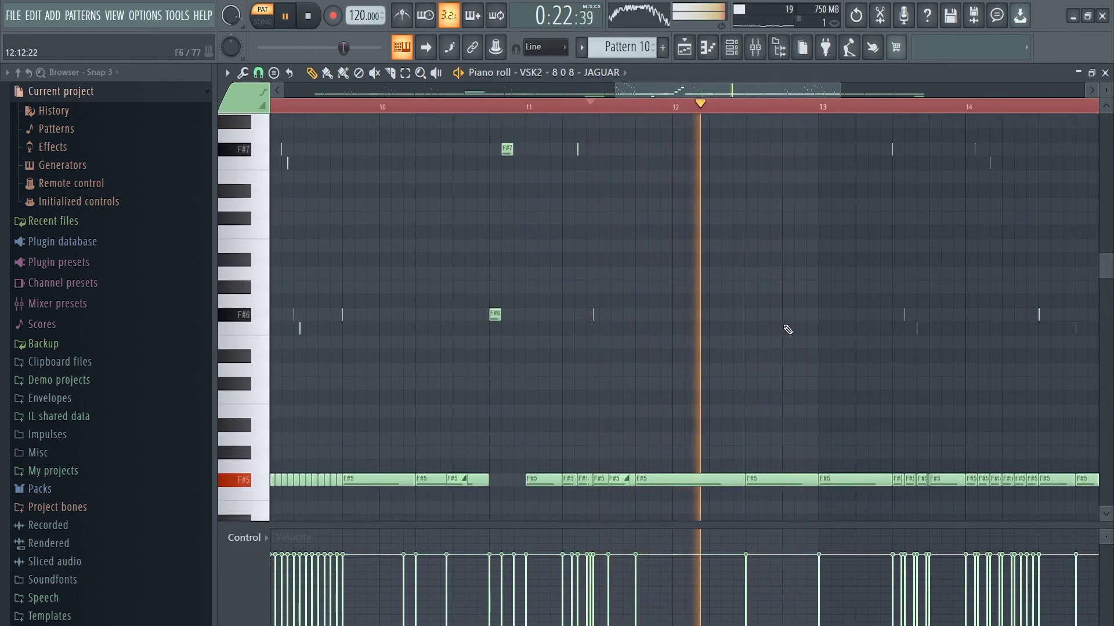
pyautogui.scroll(-4, 788, 329)
pyautogui.scroll(1, 794, 415)
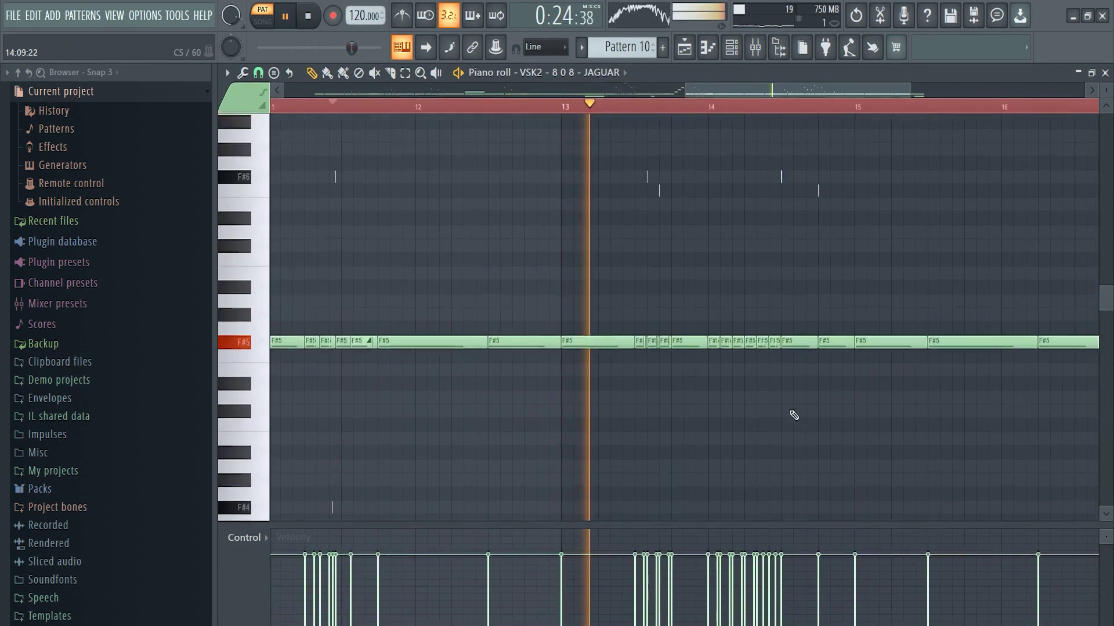
pyautogui.scroll(2, 794, 416)
pyautogui.scroll(4, 656, 112)
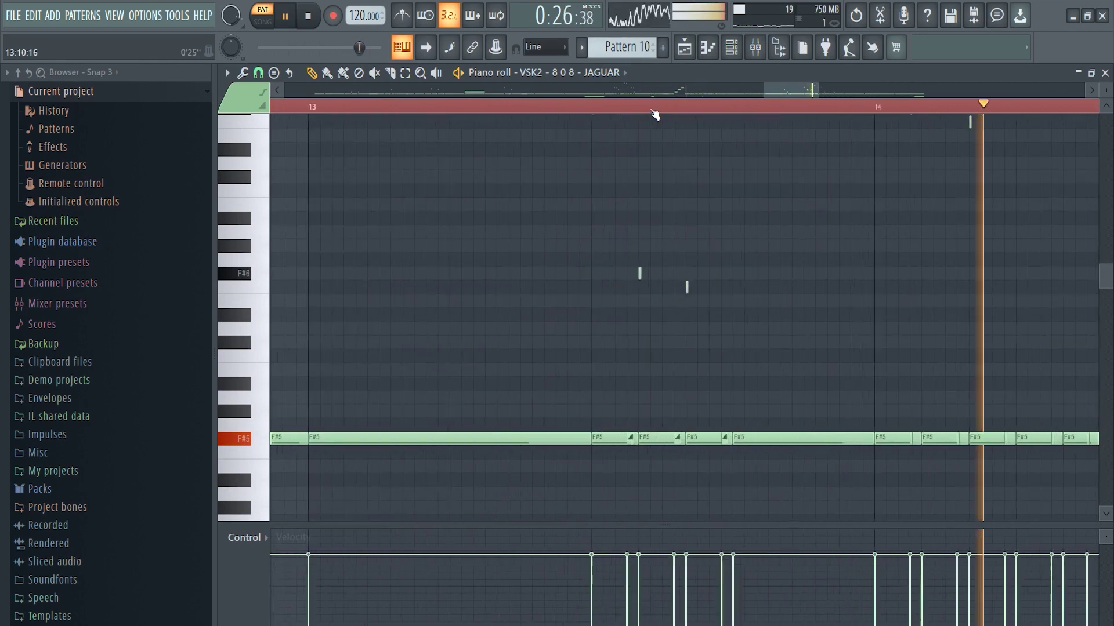
# - Examine the short slide notes above the F#5 line in bars 13 and 14 at closer range
pyautogui.scroll(3, 655, 113)
pyautogui.scroll(3, 595, 153)
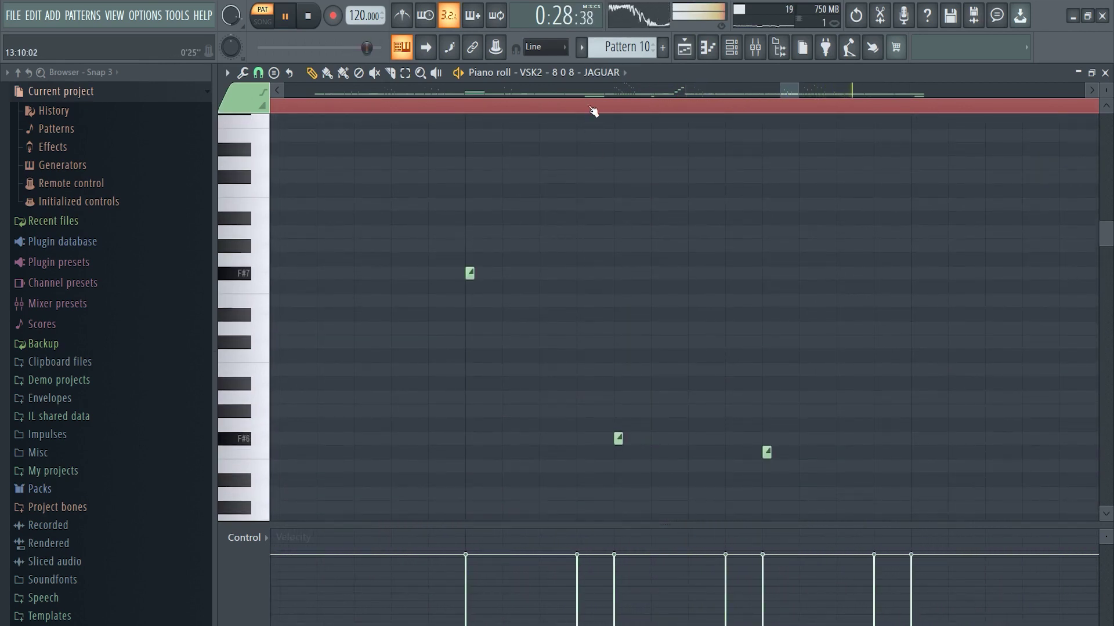
pyautogui.scroll(-4, 593, 110)
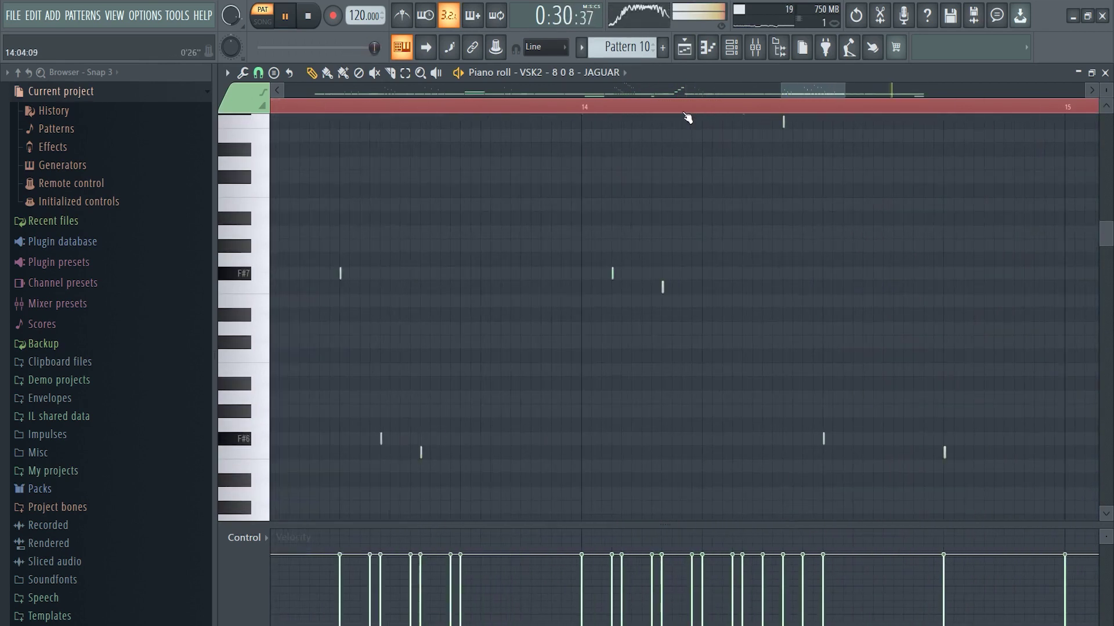
pyautogui.scroll(1, 686, 118)
pyautogui.scroll(-4, 706, 330)
# - Replay the 808 pattern from just before bar 14 and examine that bar's F#5 roll with its slides
pyautogui.click(563, 110)
pyautogui.scroll(2, 667, 385)
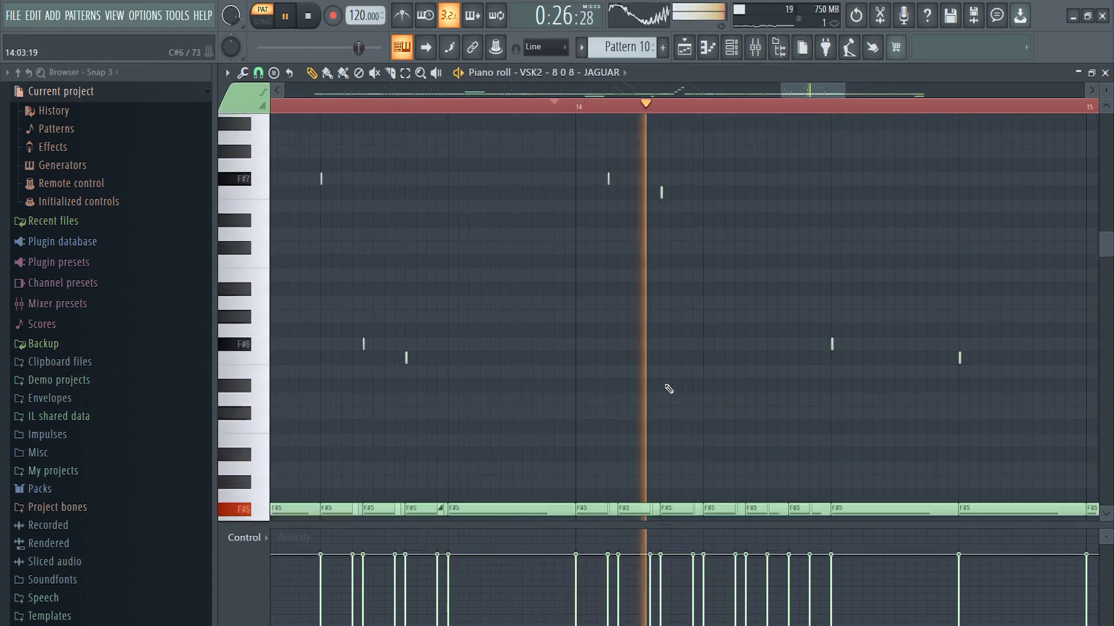
pyautogui.scroll(-4, 850, 432)
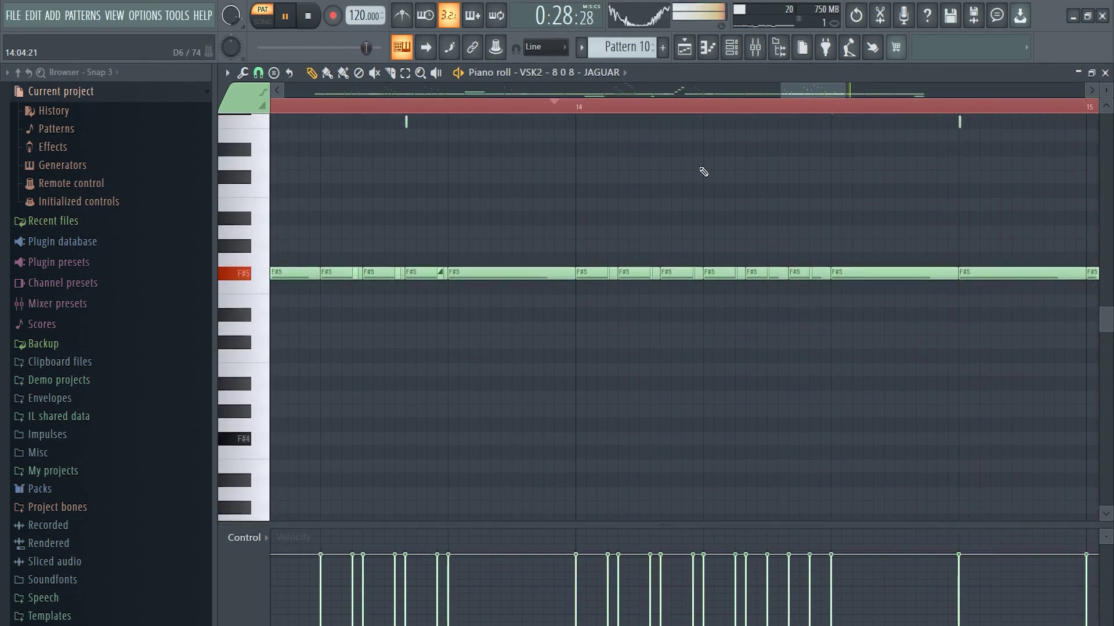
pyautogui.moveTo(798, 102); pyautogui.dragTo(808, 103)
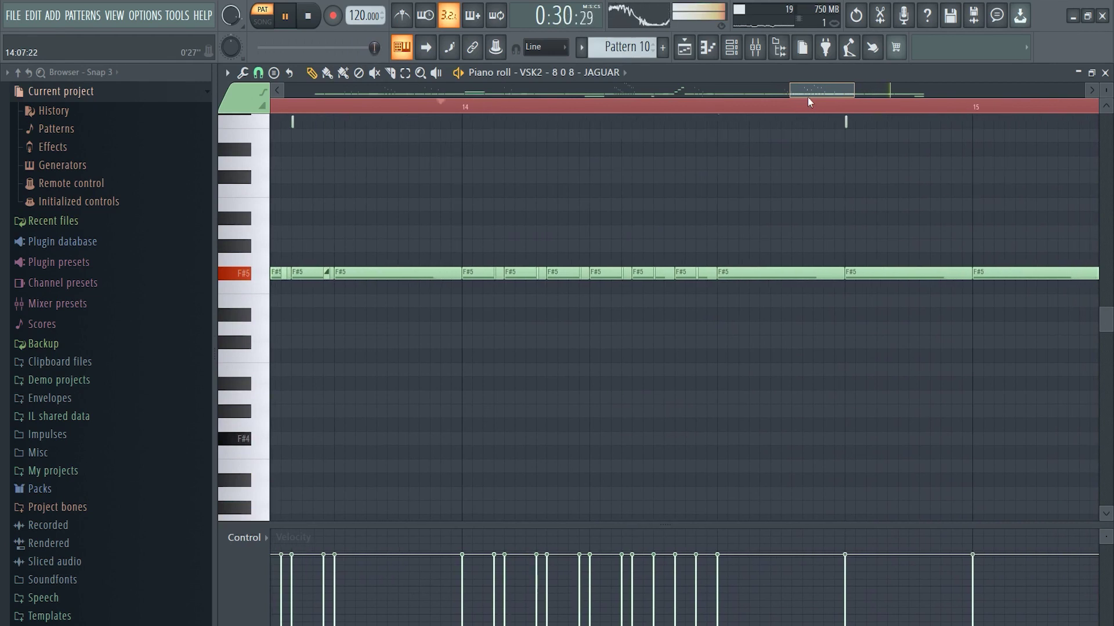
pyautogui.scroll(2, 666, 316)
pyautogui.scroll(1, 665, 316)
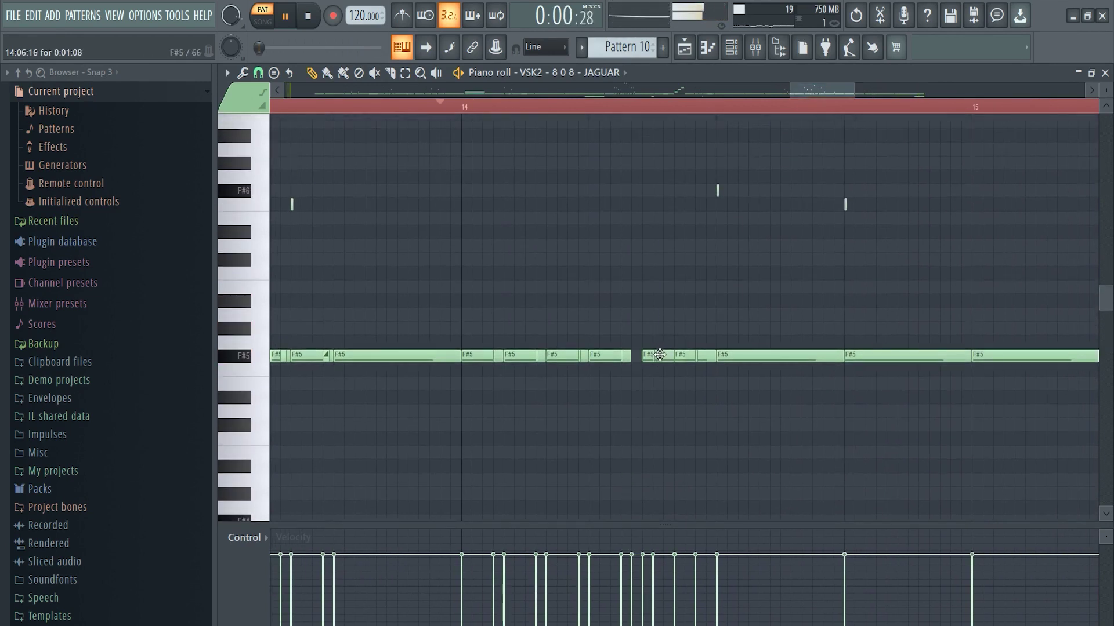
# - Play bars 14 to 16, examine the closing F#5 and F#4 notes, and close the piano roll with playback stopped
pyautogui.press('space')
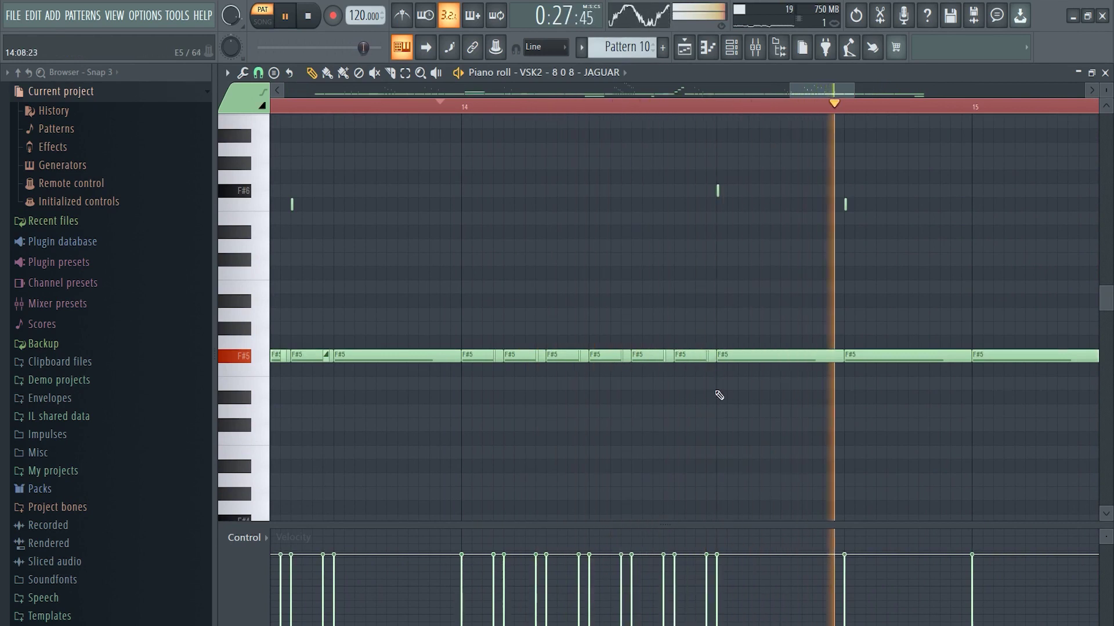
pyautogui.scroll(-2, 672, 113)
pyautogui.scroll(3, 724, 172)
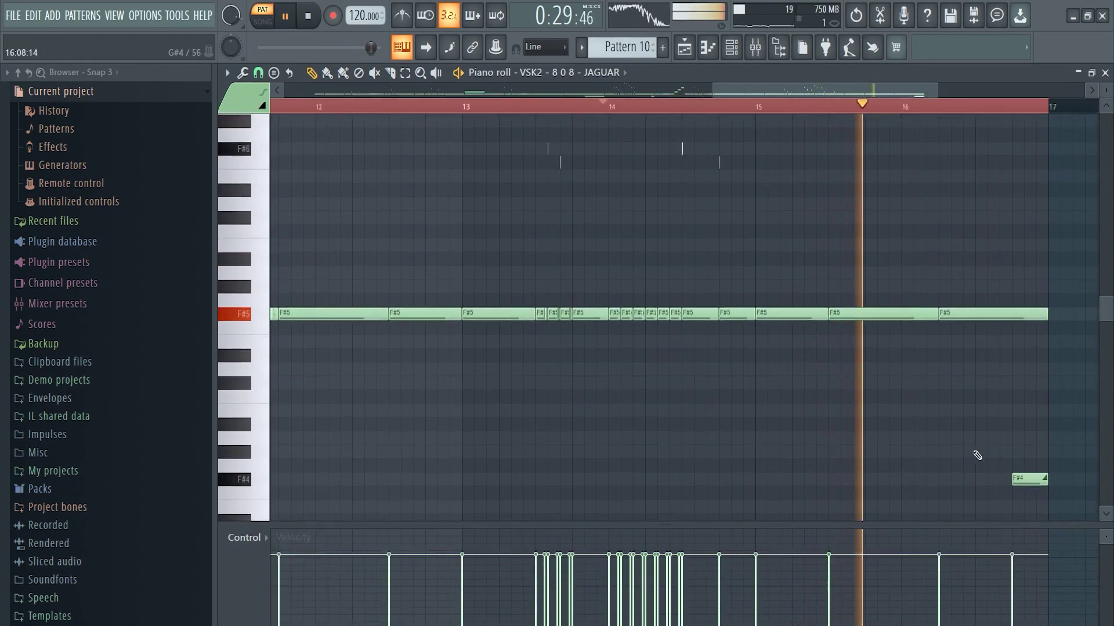
pyautogui.click(1105, 73)
pyautogui.press('space')
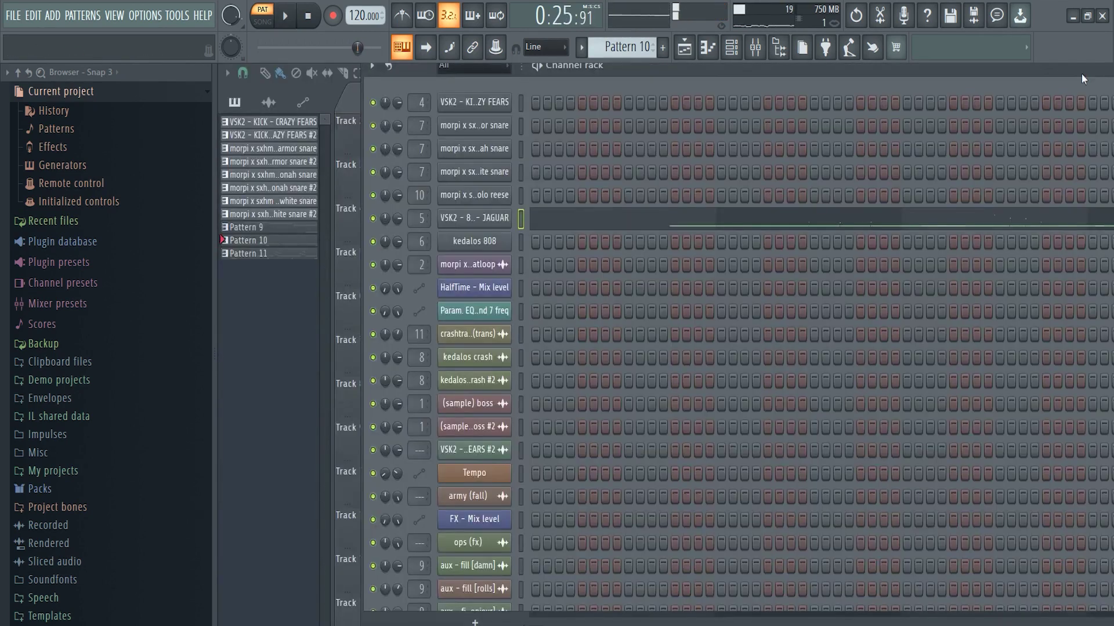
# - Open the VSK2 - 8 0 8 - JAGUAR channel and inspect its volume envelope and sample settings
pyautogui.click(507, 221)
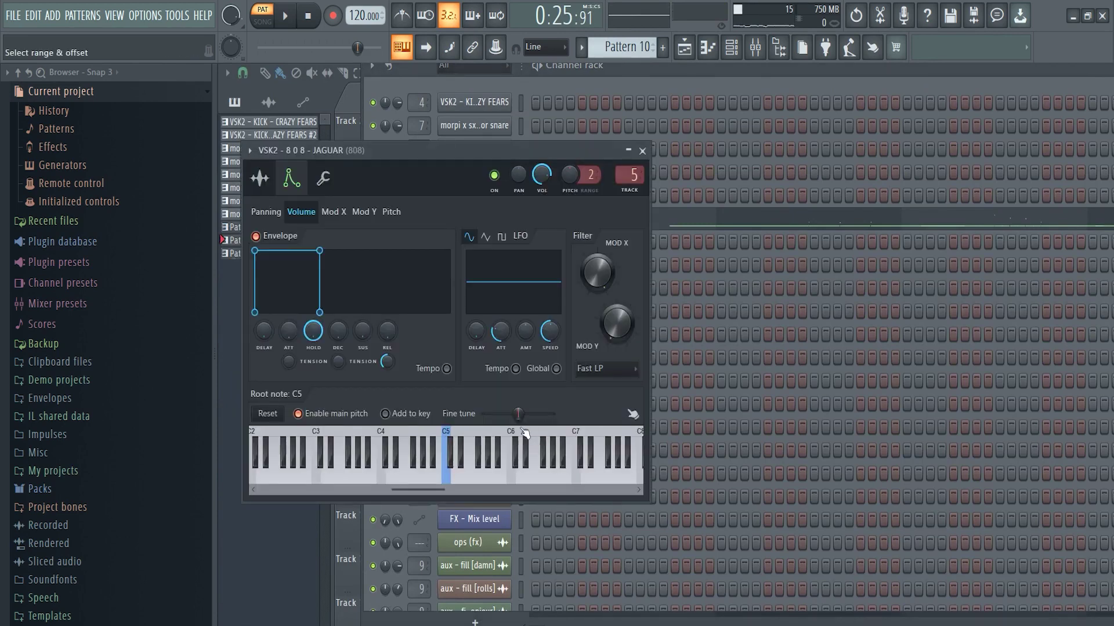
pyautogui.click(274, 189)
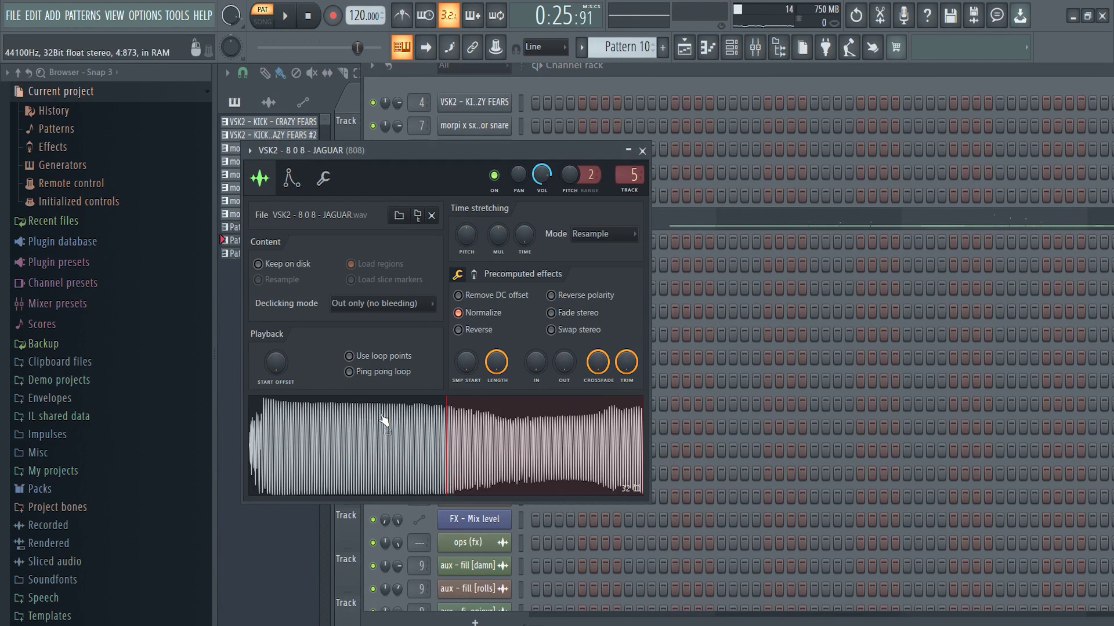
pyautogui.click(290, 180)
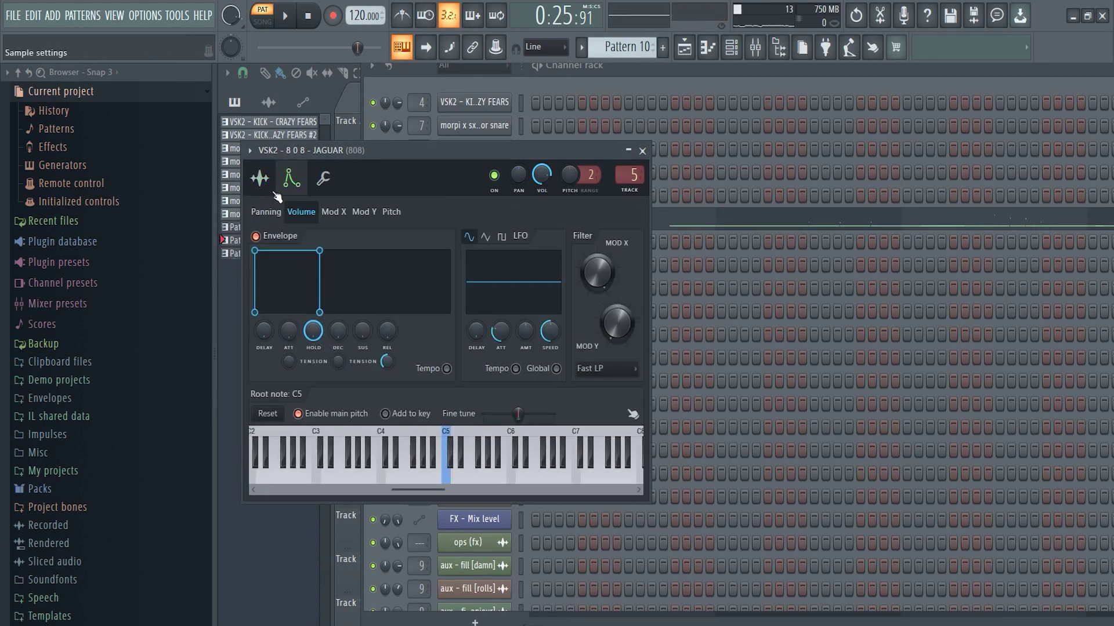
pyautogui.click(261, 177)
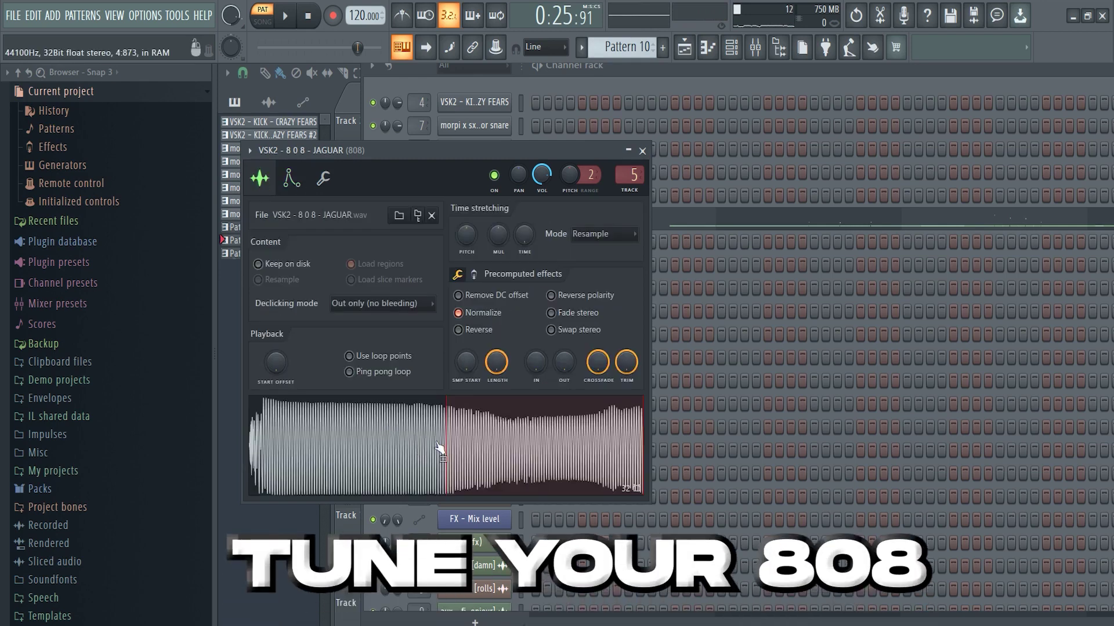
# - Detect the pitch regions of the JAGUAR 808 sample in Edison, and close both the editor and the channel settings
pyautogui.rightClick(436, 401)
pyautogui.click(478, 464)
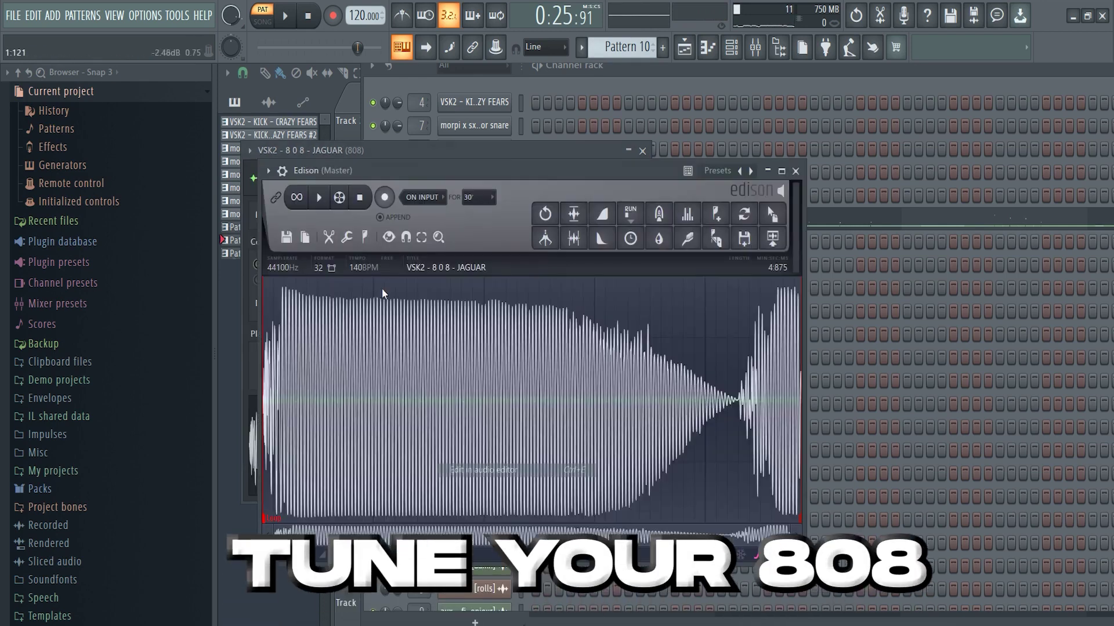
pyautogui.click(364, 236)
pyautogui.click(439, 444)
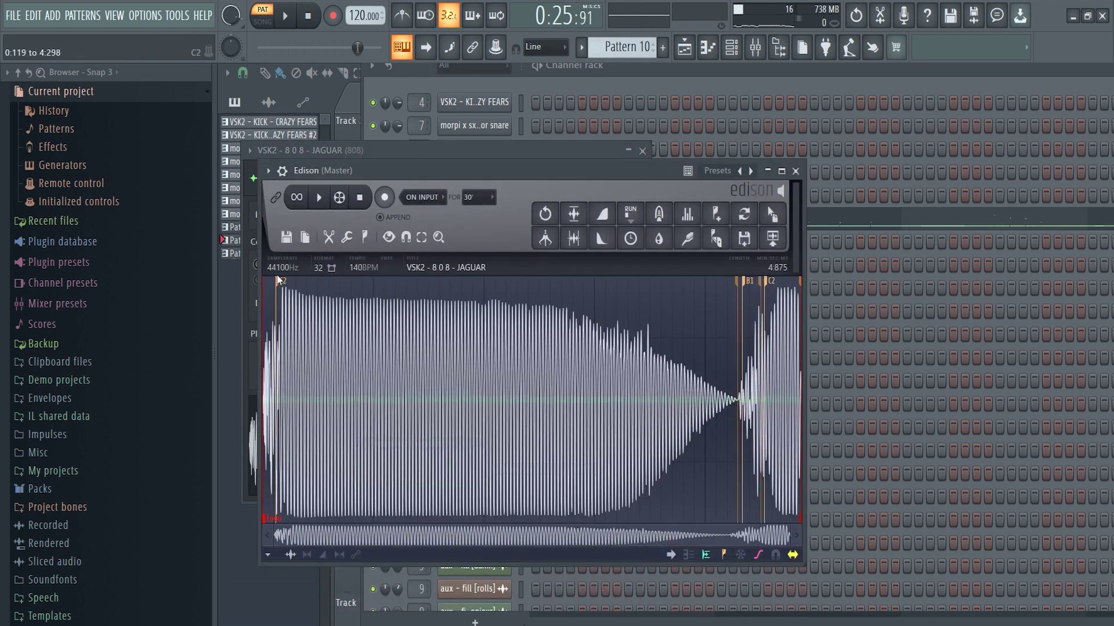
pyautogui.click(795, 171)
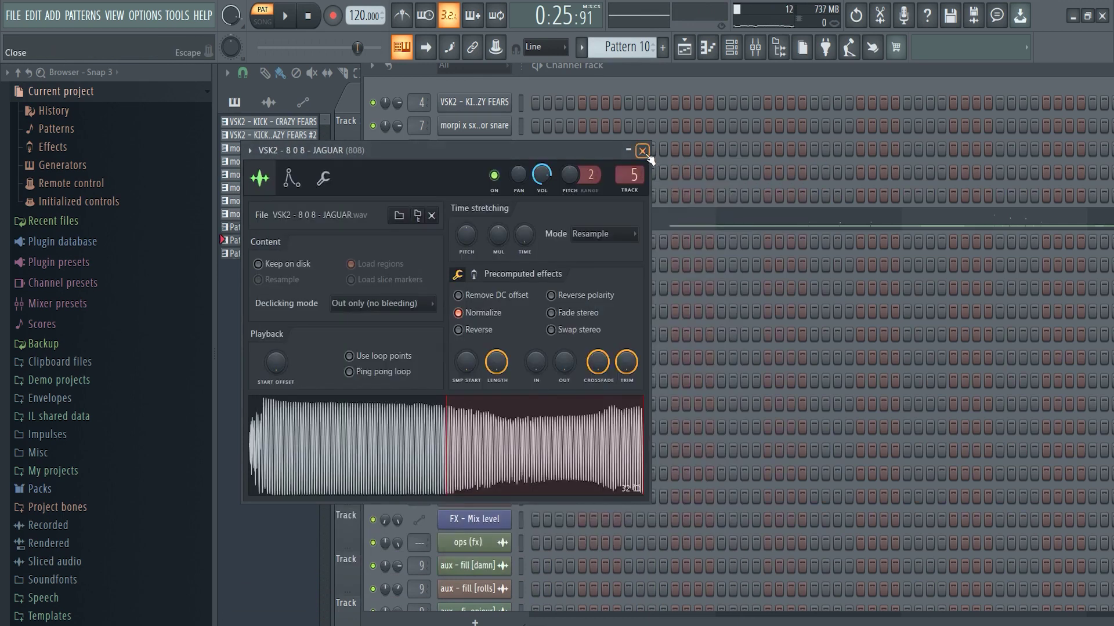
pyautogui.click(642, 151)
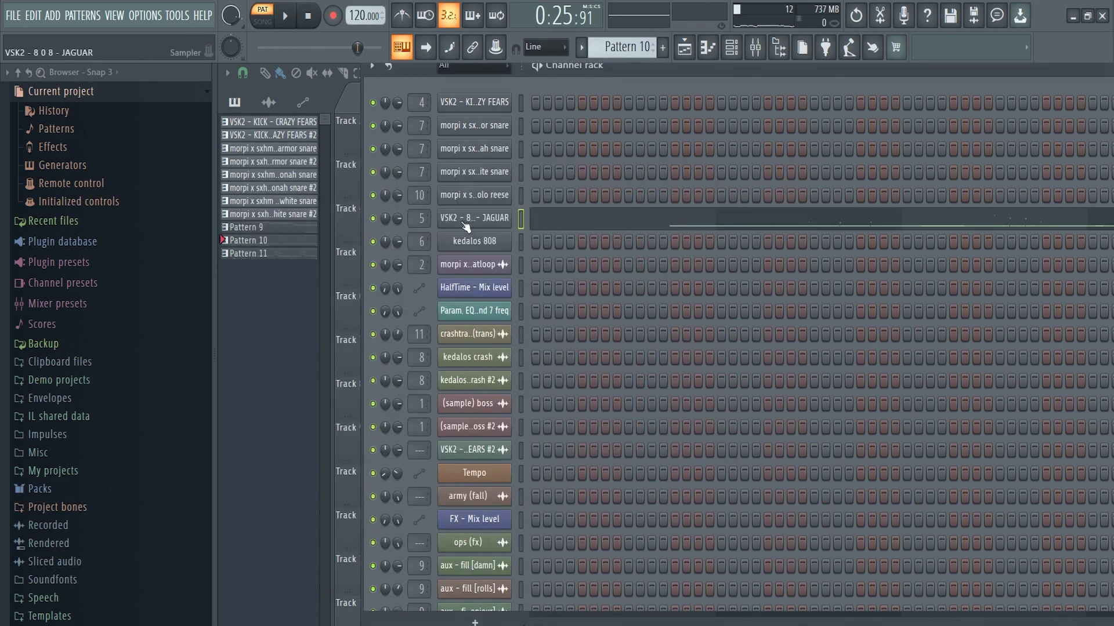
# - Show the mixer and inspect Fruity Limiter, Fruity Chorus and FX on the 808 track
pyautogui.click(746, 52)
pyautogui.click(755, 47)
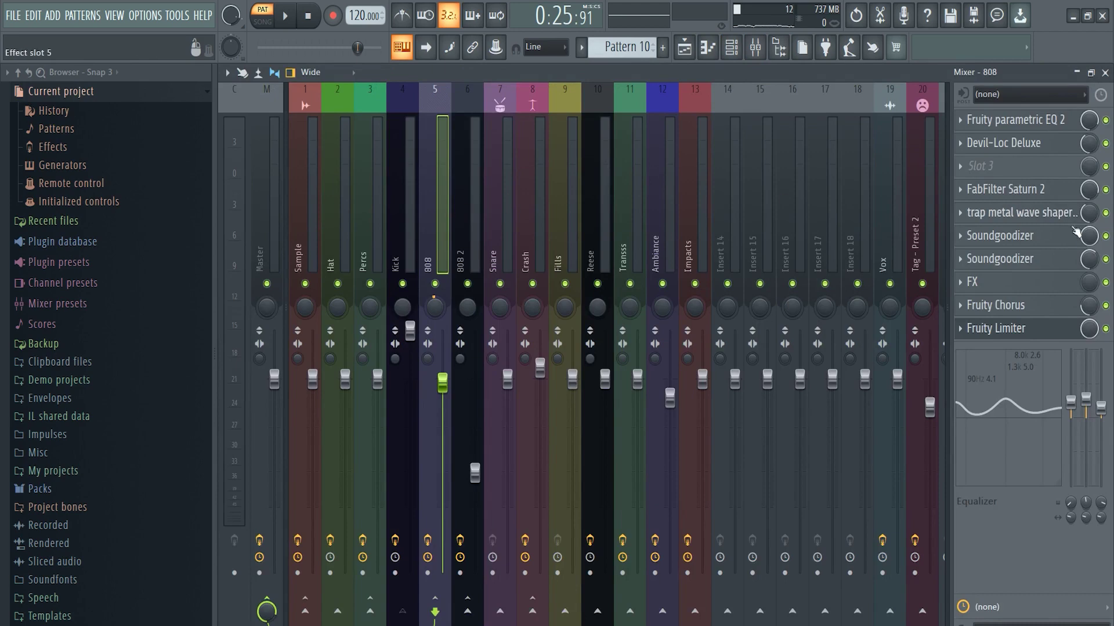
pyautogui.click(1015, 329)
pyautogui.click(1010, 306)
pyautogui.click(997, 286)
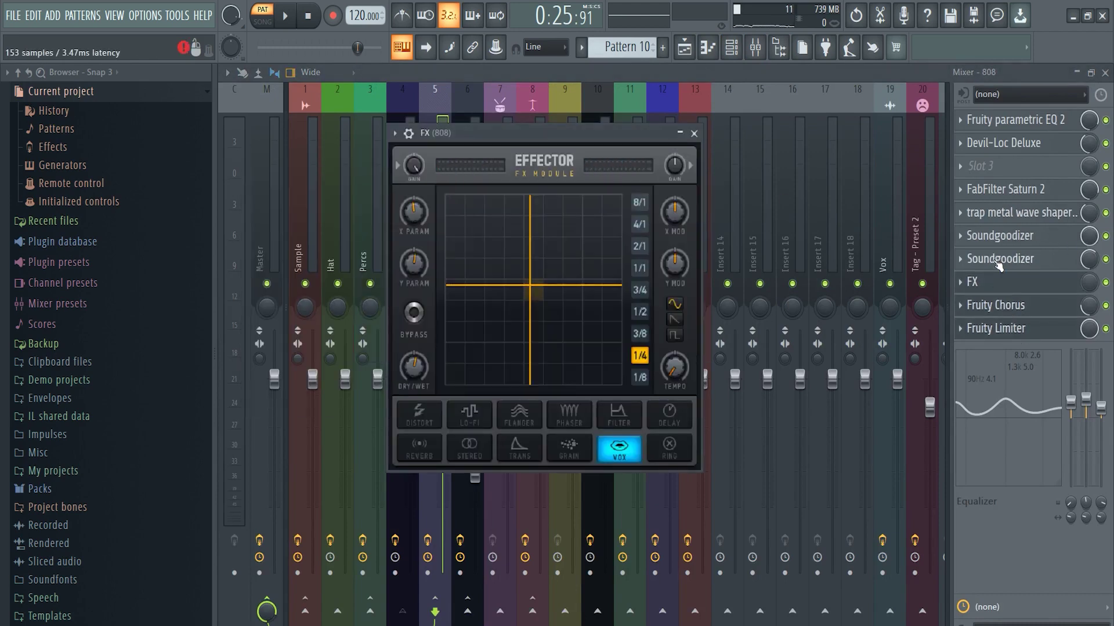
# - Inspect the 808 track's Soundgoodizers, trap metal wave shaper, Devil-Loc Deluxe and Fruity parametric EQ 2, plus the 808 2 track's effect chain
pyautogui.click(998, 262)
pyautogui.click(997, 238)
pyautogui.click(998, 215)
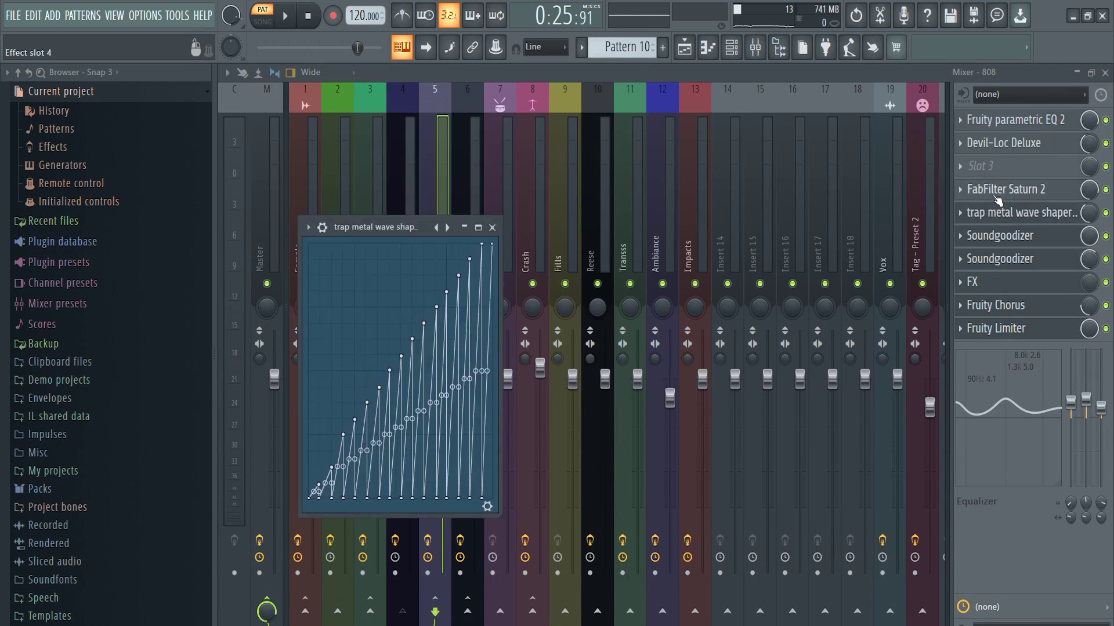
pyautogui.click(994, 145)
pyautogui.click(996, 123)
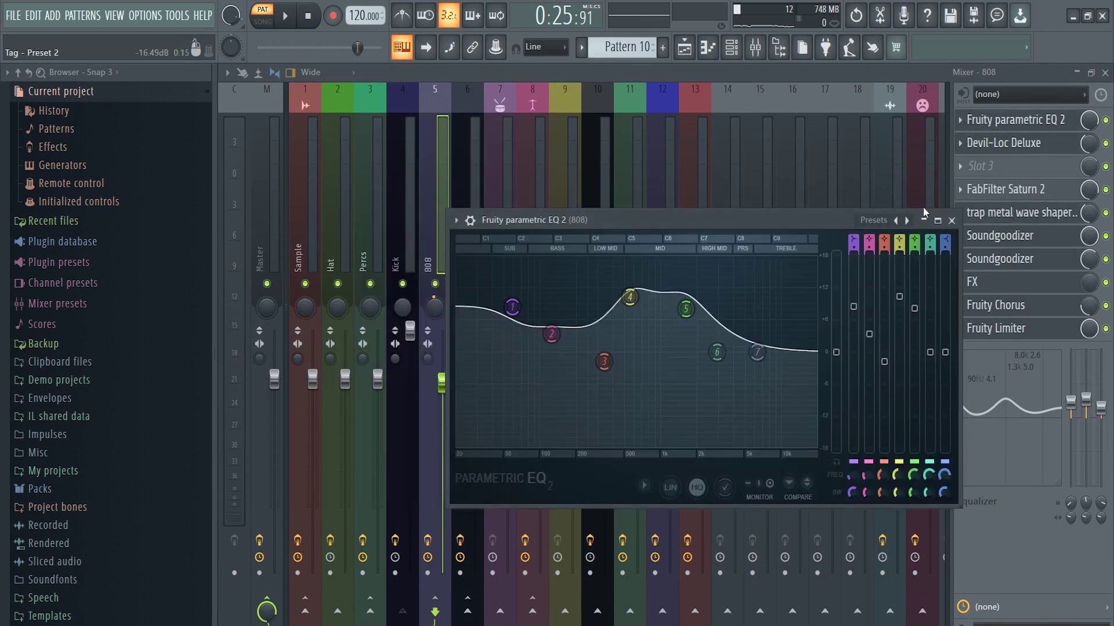
pyautogui.click(951, 221)
pyautogui.click(472, 179)
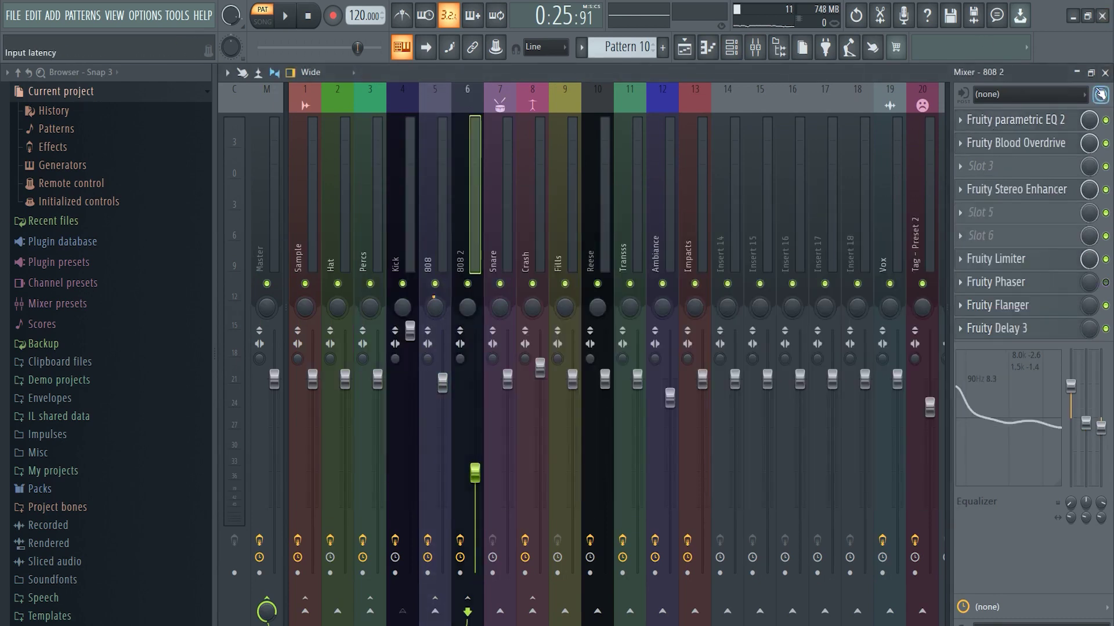
pyautogui.click(1105, 73)
# - Open the Pattern 11 clip from playlist Track 8 in the piano roll to view the kedalos 808 notes
pyautogui.moveTo(698, 88); pyautogui.dragTo(779, 101)
pyautogui.scroll(3, 783, 113)
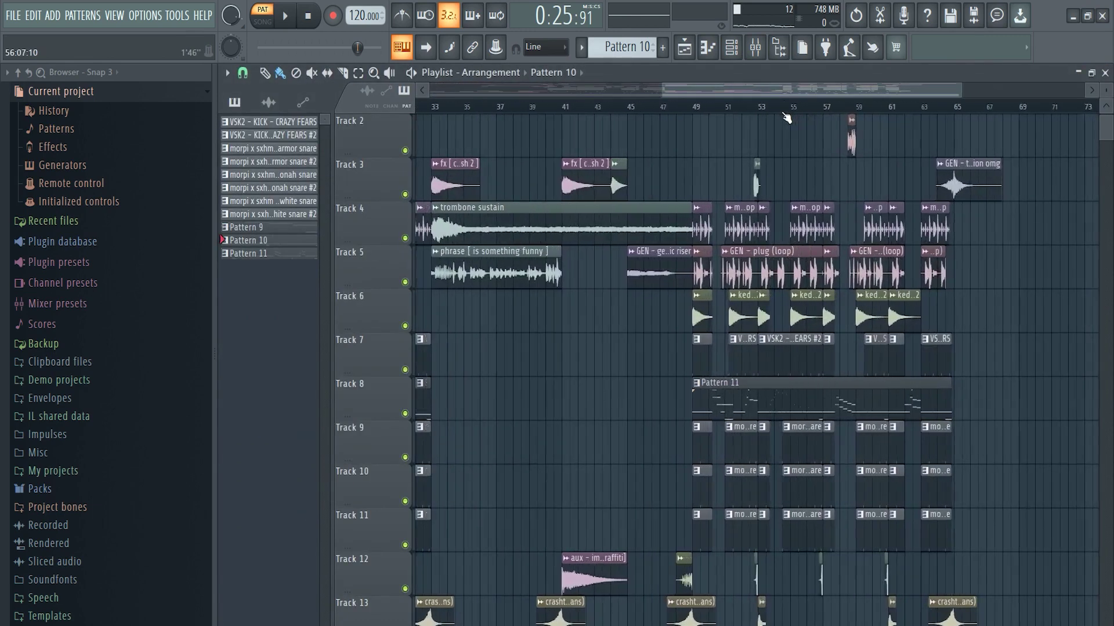
pyautogui.scroll(3, 784, 114)
pyautogui.doubleClick(730, 392)
pyautogui.scroll(-5, 471, 128)
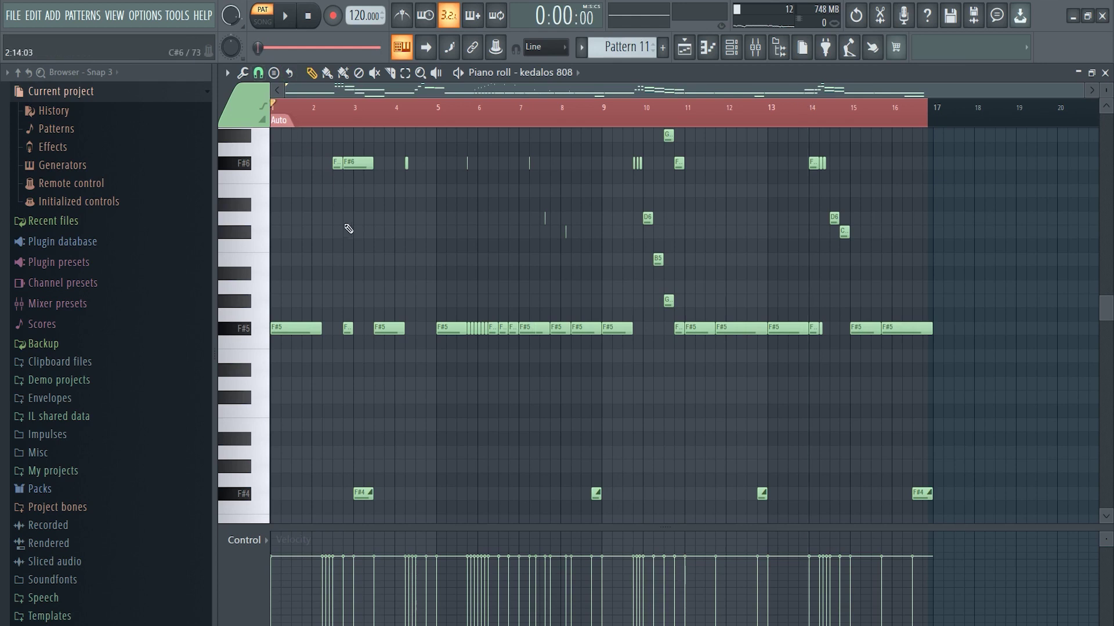
# - Play Pattern 11 from the start and examine the kedalos 808 notes in bars 1 to 4
pyautogui.scroll(4, 348, 229)
pyautogui.press('space')
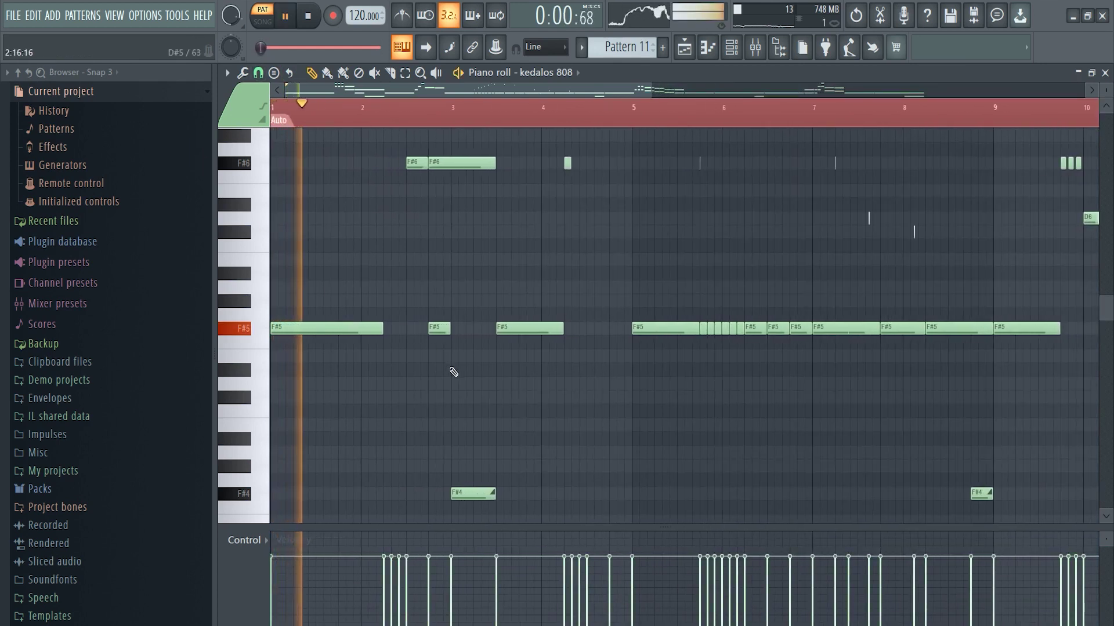
pyautogui.scroll(-3, 454, 372)
pyautogui.scroll(4, 488, 418)
pyautogui.scroll(3, 450, 272)
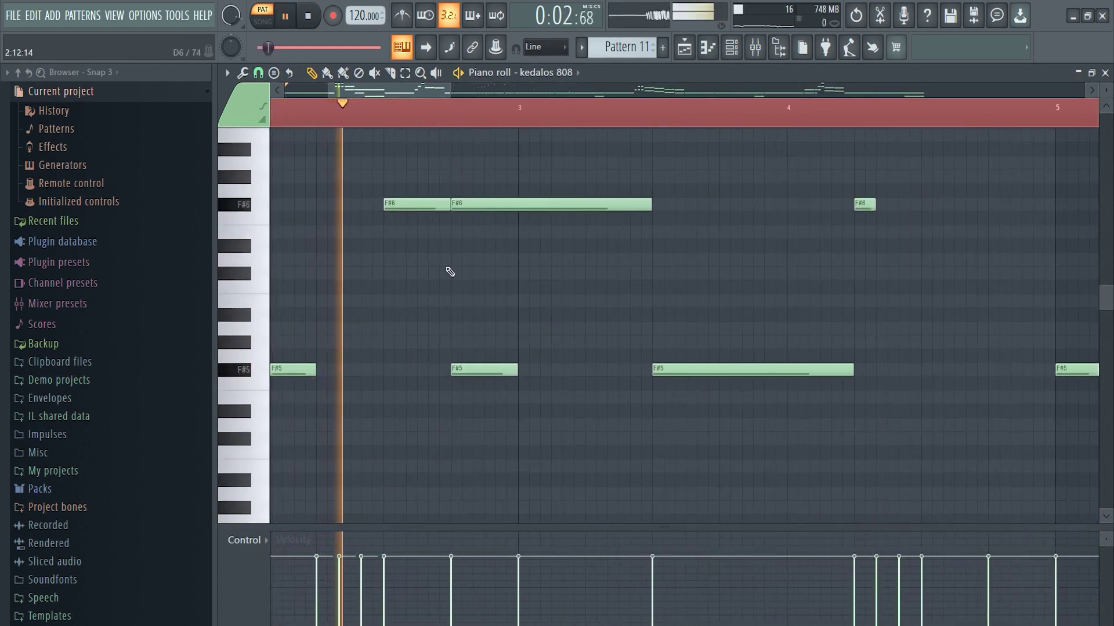
# - Replay bar 2 of the kedalos 808 pattern and examine its stacked F#6, F#7 and F#8 notes
pyautogui.scroll(4, 406, 255)
pyautogui.click(308, 119)
pyautogui.scroll(-1, 415, 289)
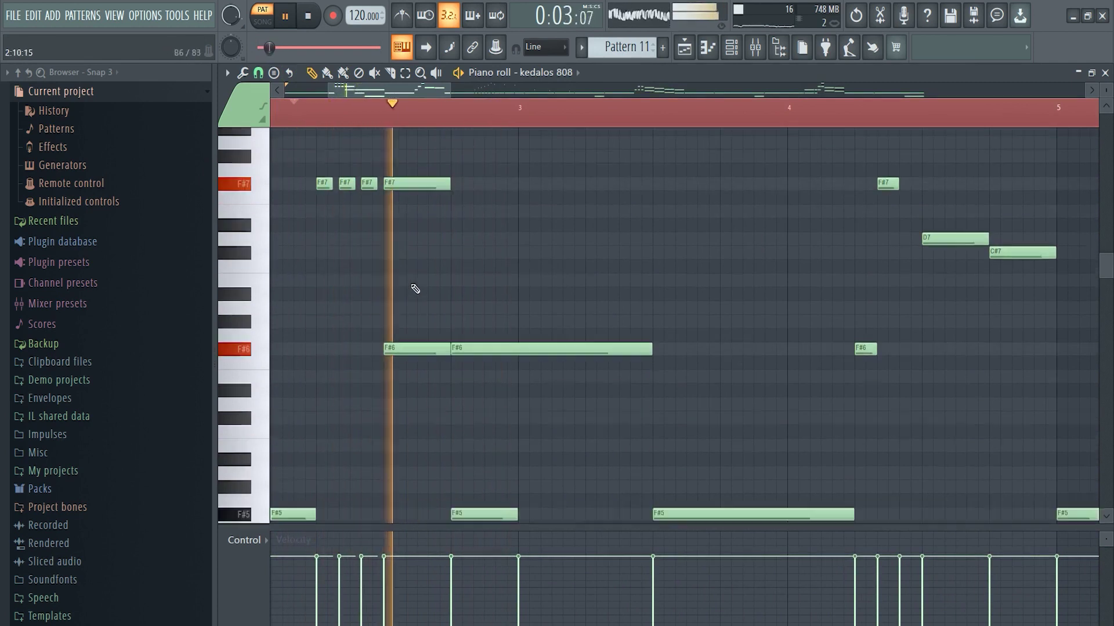
pyautogui.scroll(5, 415, 290)
pyautogui.click(302, 114)
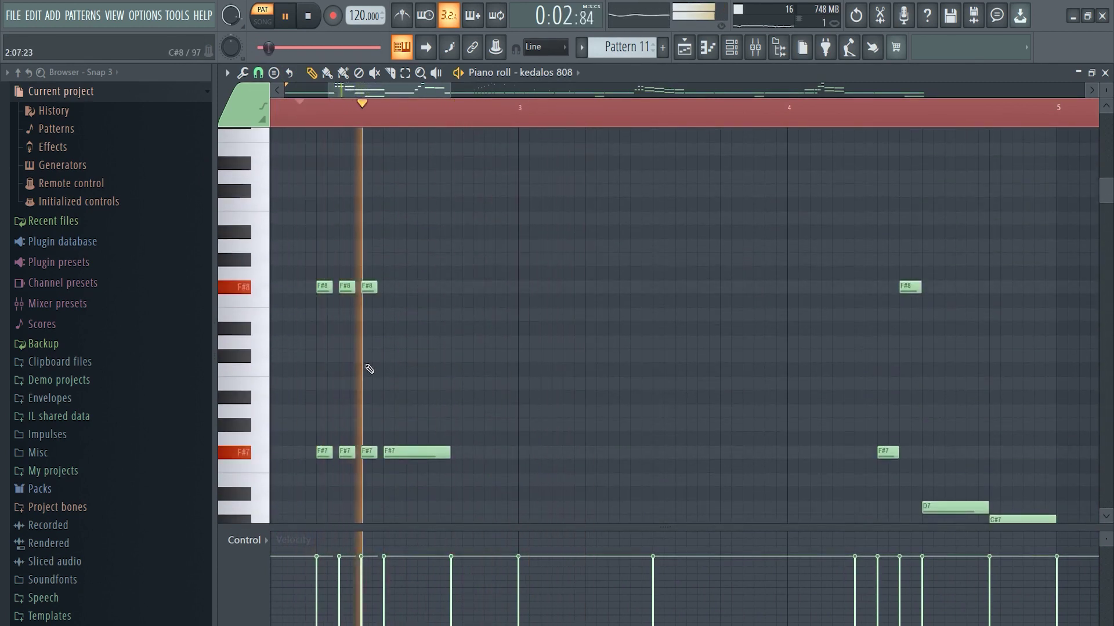
# - Restart playback of Pattern 11 and examine the kedalos 808 notes from bar 2 through the octave slides in bar 4
pyautogui.scroll(-8, 482, 470)
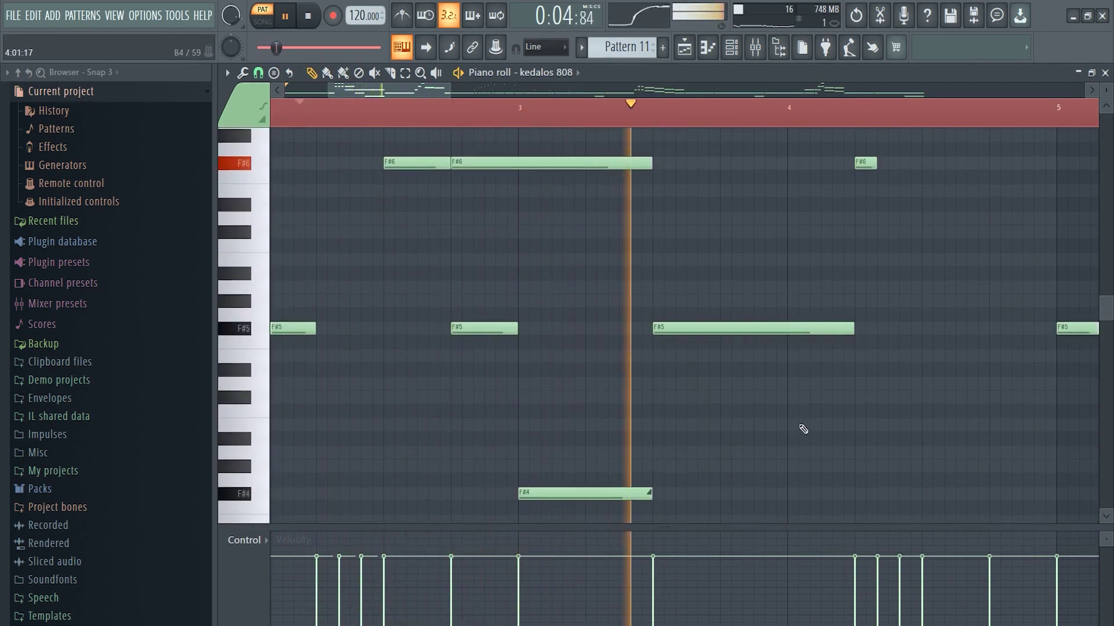
pyautogui.scroll(2, 803, 429)
pyautogui.moveTo(420, 96); pyautogui.dragTo(466, 97)
pyautogui.scroll(5, 537, 182)
pyautogui.press('space')
pyautogui.press('space')
pyautogui.scroll(3, 574, 123)
pyautogui.scroll(-4, 642, 348)
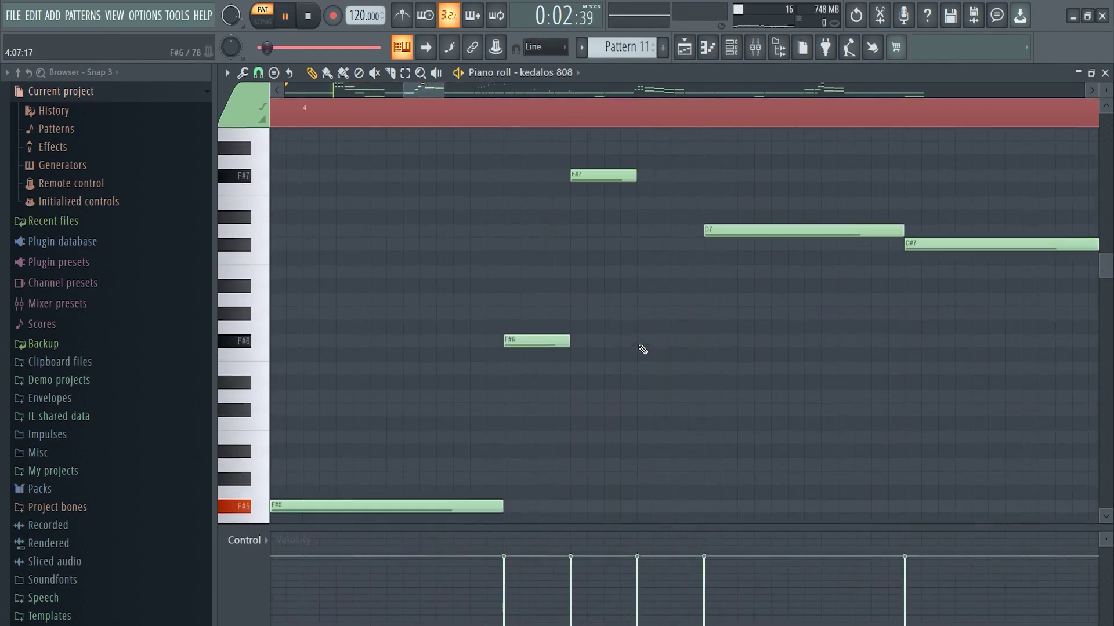
pyautogui.scroll(2, 609, 390)
pyautogui.scroll(-2, 666, 142)
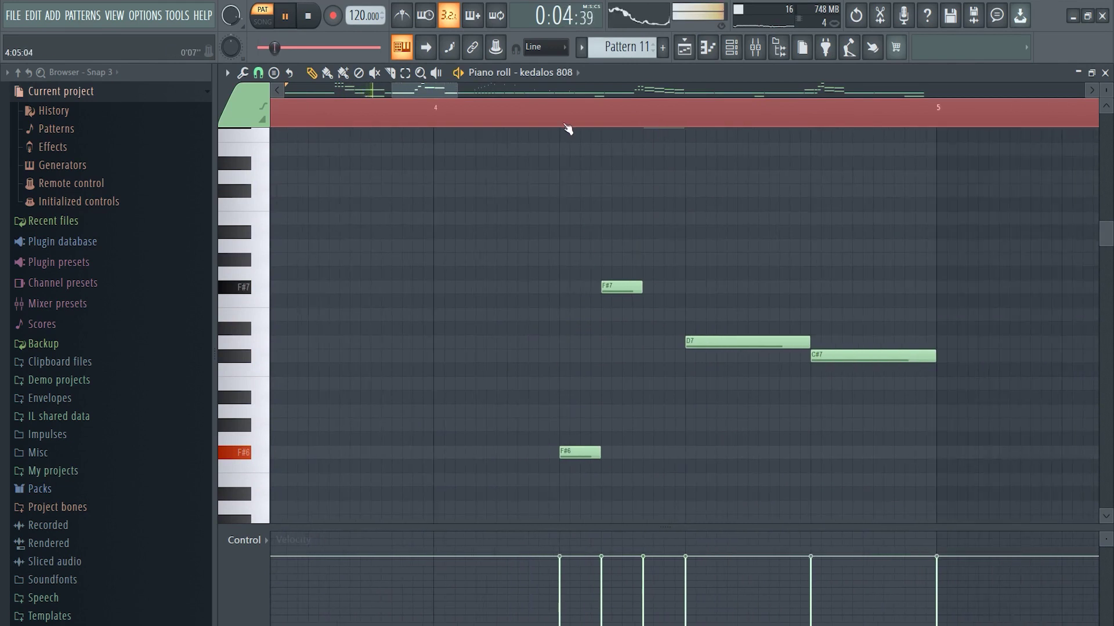
# - Examine the run of short, stepped kedalos 808 notes across bars 5 and 6 during playback
pyautogui.moveTo(447, 95); pyautogui.dragTo(502, 108)
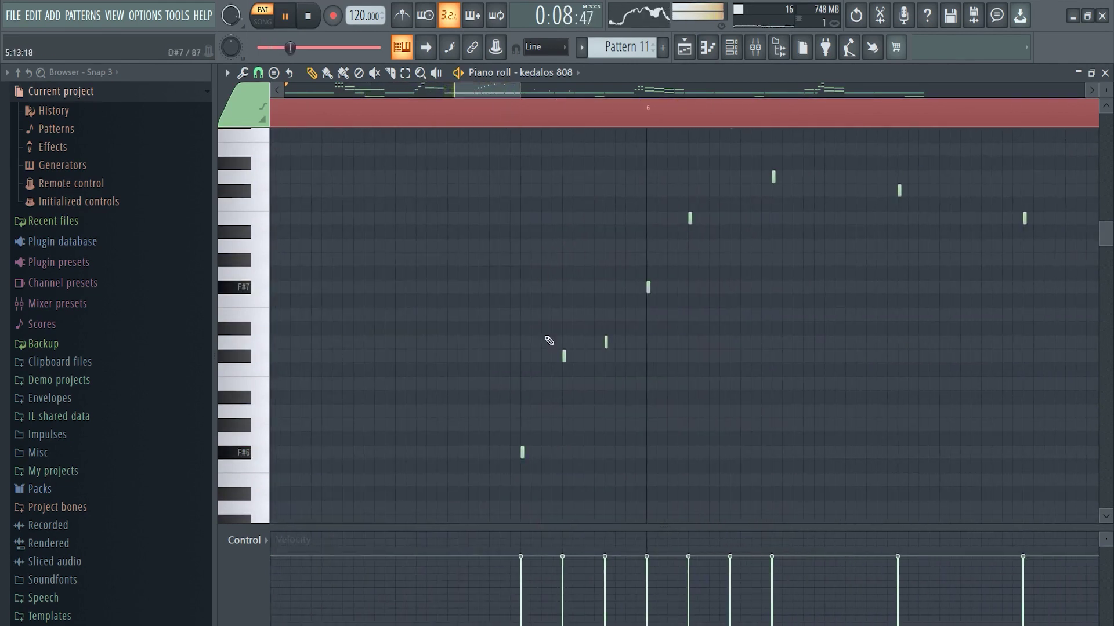
pyautogui.scroll(-7, 550, 371)
pyautogui.scroll(6, 571, 393)
pyautogui.scroll(3, 748, 406)
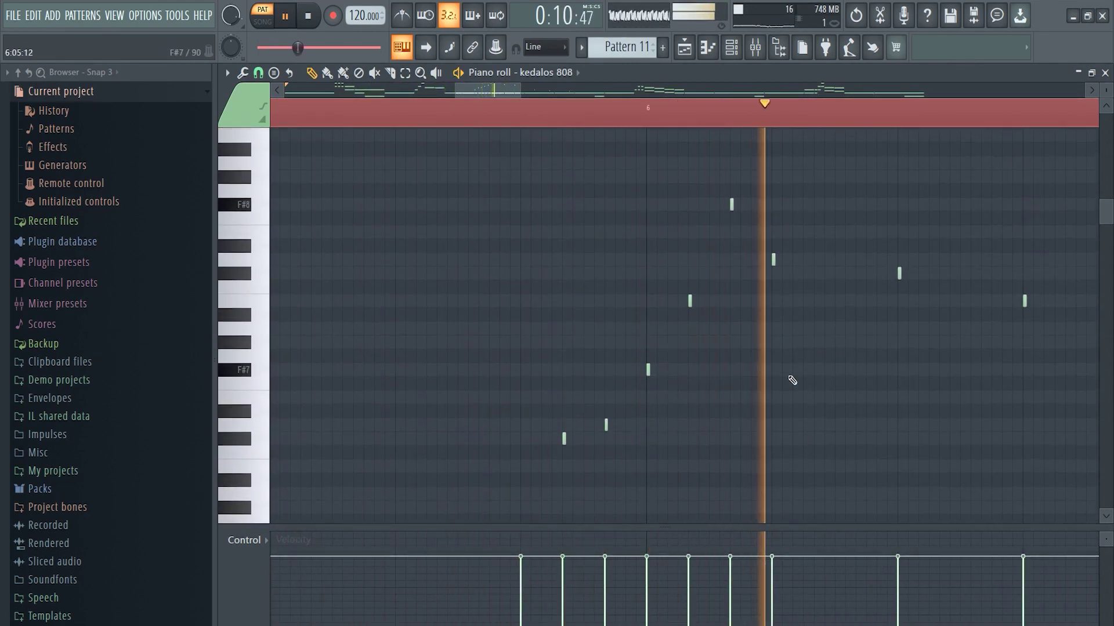
# - Follow playback through bars 8 to 10 and examine the long F# notes and the stacked octave notes descending from D7
pyautogui.moveTo(499, 92); pyautogui.dragTo(623, 134)
pyautogui.scroll(-5, 555, 412)
pyautogui.scroll(1, 522, 188)
pyautogui.scroll(-4, 653, 331)
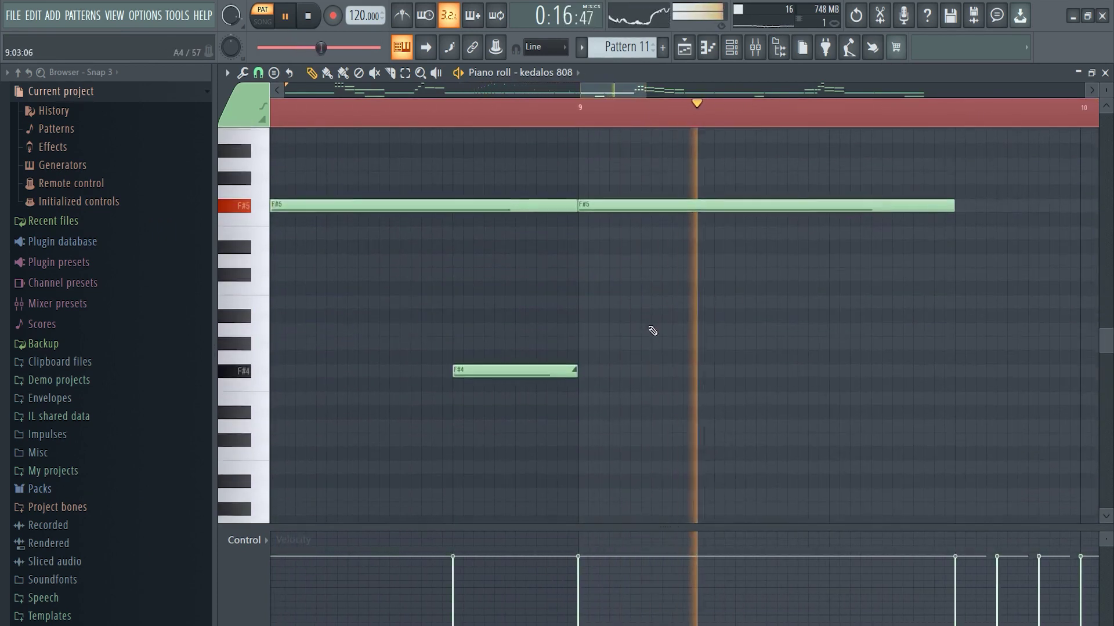
pyautogui.scroll(4, 652, 330)
pyautogui.scroll(5, 546, 363)
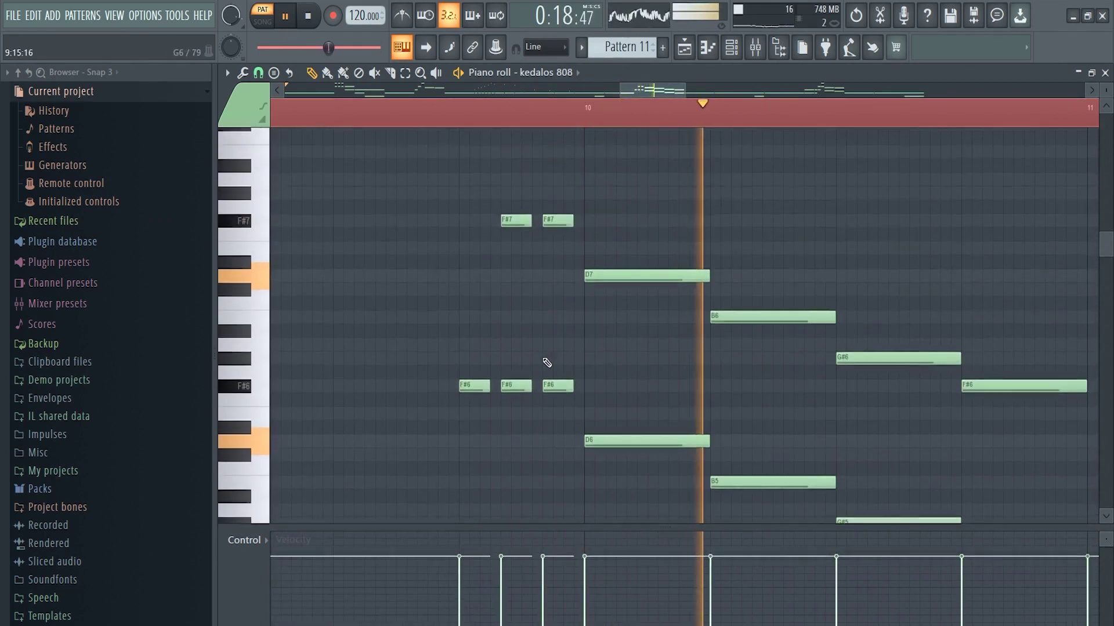
pyautogui.scroll(-3, 835, 500)
# - Examine the kedalos 808 notes in bars 13 and 14, including the doubled F# notes and the D and C# slides
pyautogui.moveTo(647, 94); pyautogui.dragTo(778, 131)
pyautogui.scroll(-4, 551, 363)
pyautogui.scroll(1, 642, 403)
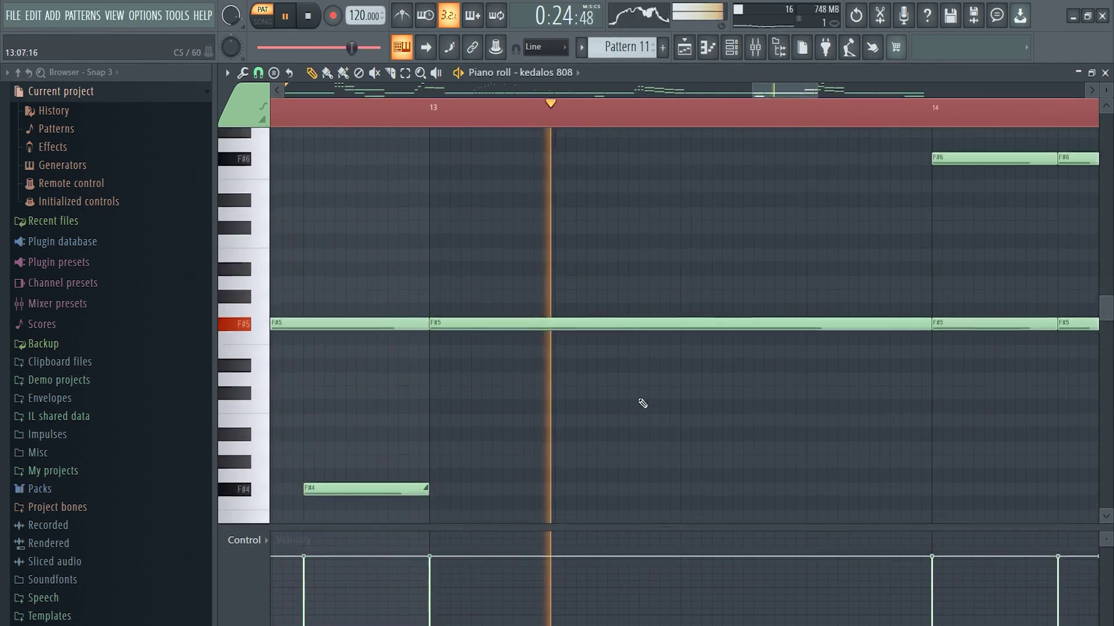
pyautogui.scroll(3, 574, 443)
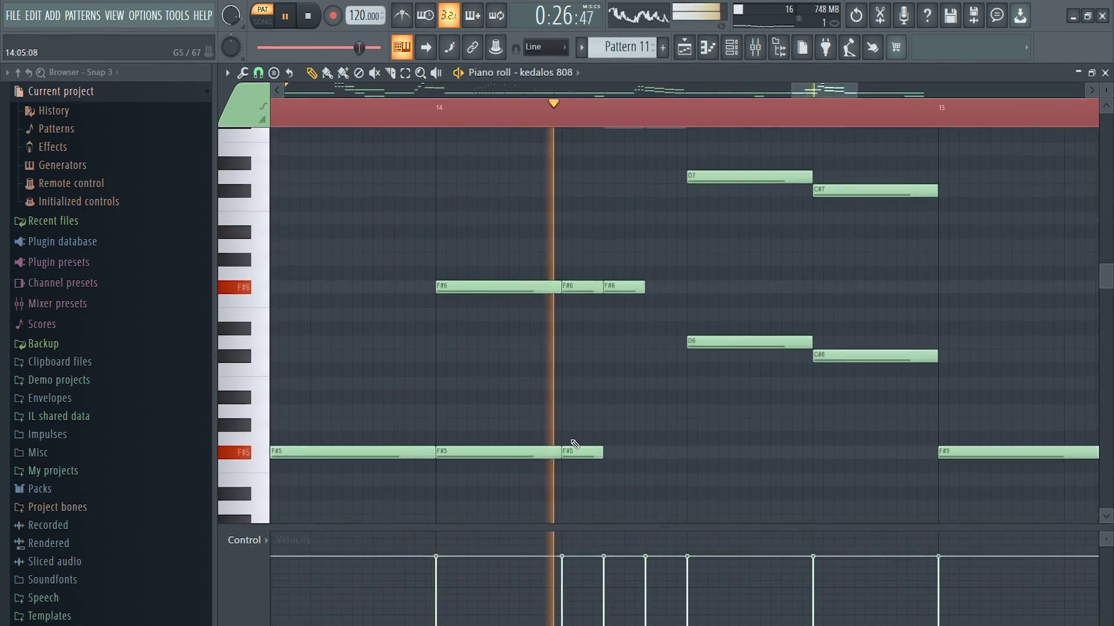
pyautogui.scroll(4, 580, 441)
pyautogui.scroll(-2, 587, 438)
pyautogui.scroll(1, 587, 438)
# - Pause and replay the bar 14 notes, view the closing notes up to bar 17, and close the piano roll
pyautogui.press('space')
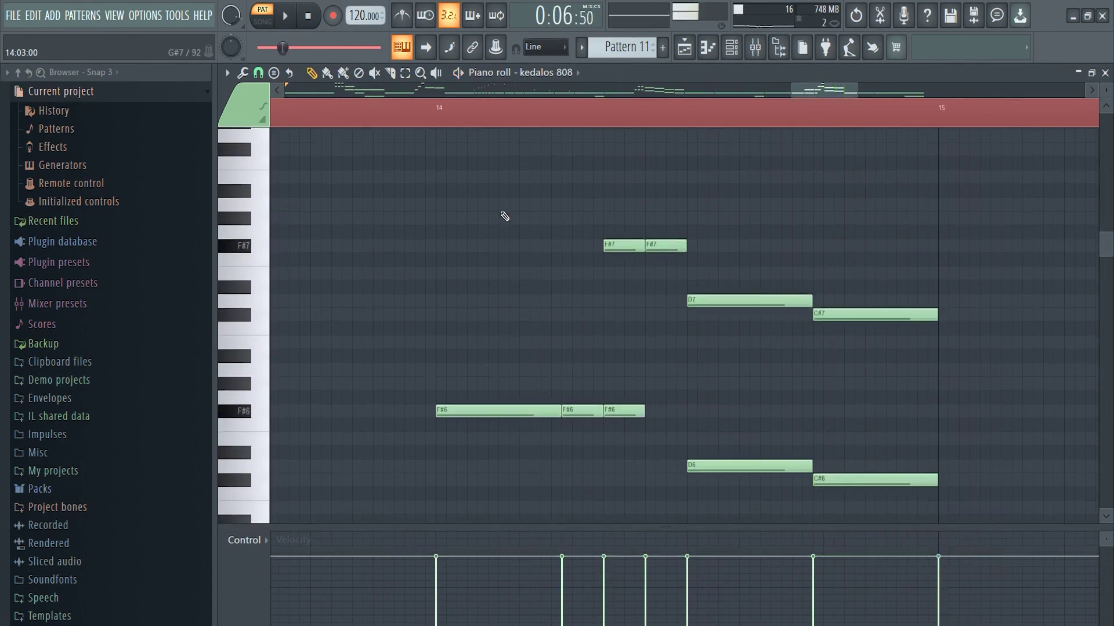
pyautogui.press('space')
pyautogui.scroll(-3, 564, 478)
pyautogui.press('space')
pyautogui.scroll(7, 615, 488)
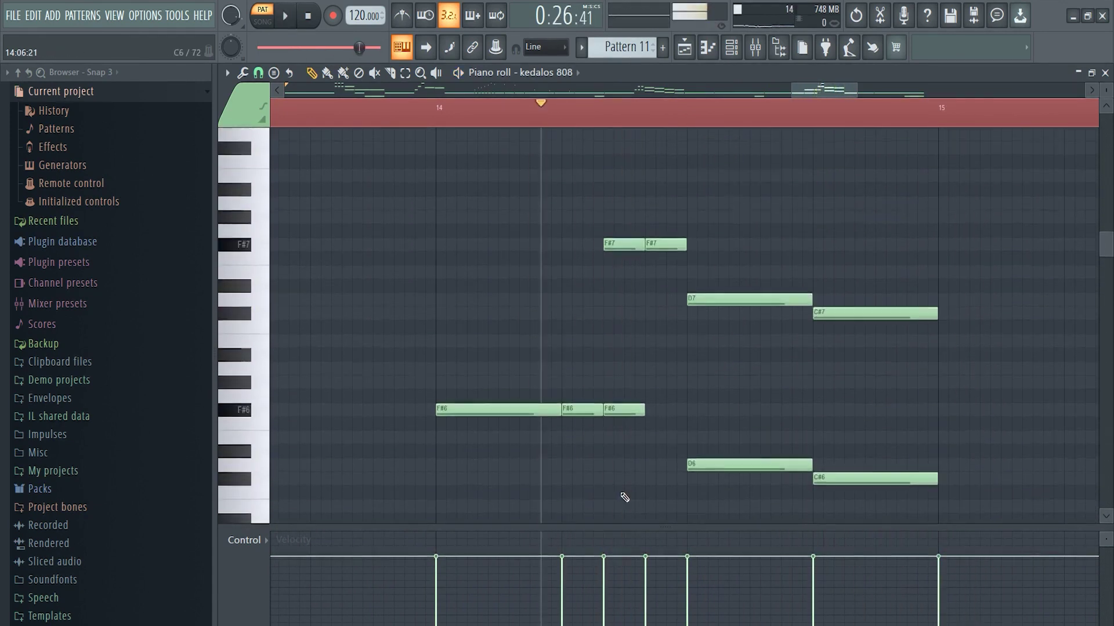
pyautogui.press('space')
pyautogui.scroll(-7, 641, 502)
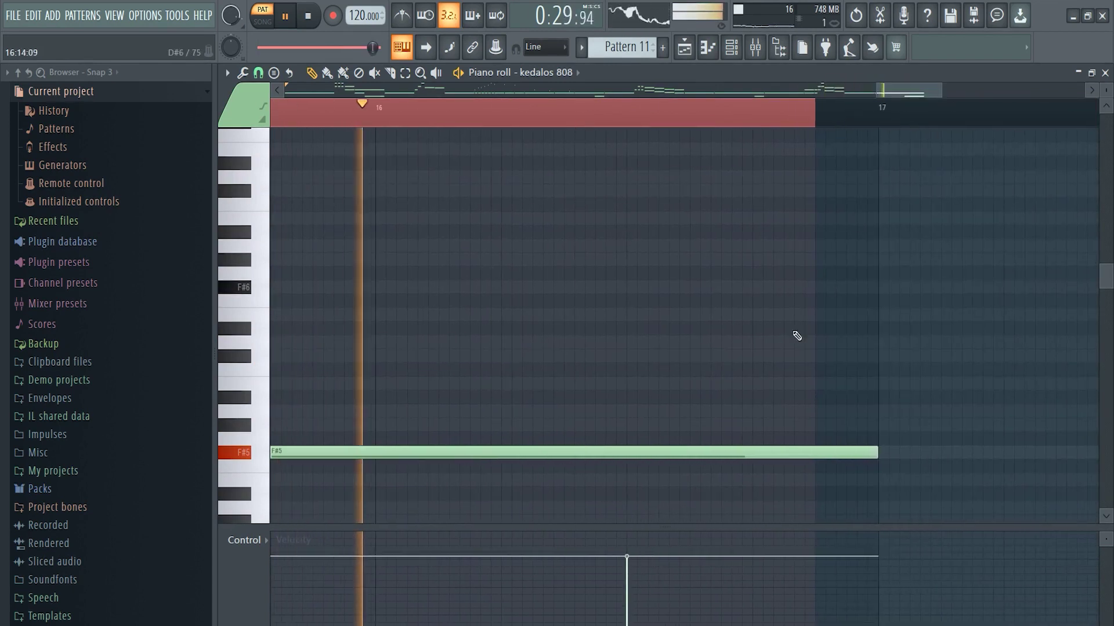
pyautogui.scroll(-5, 792, 371)
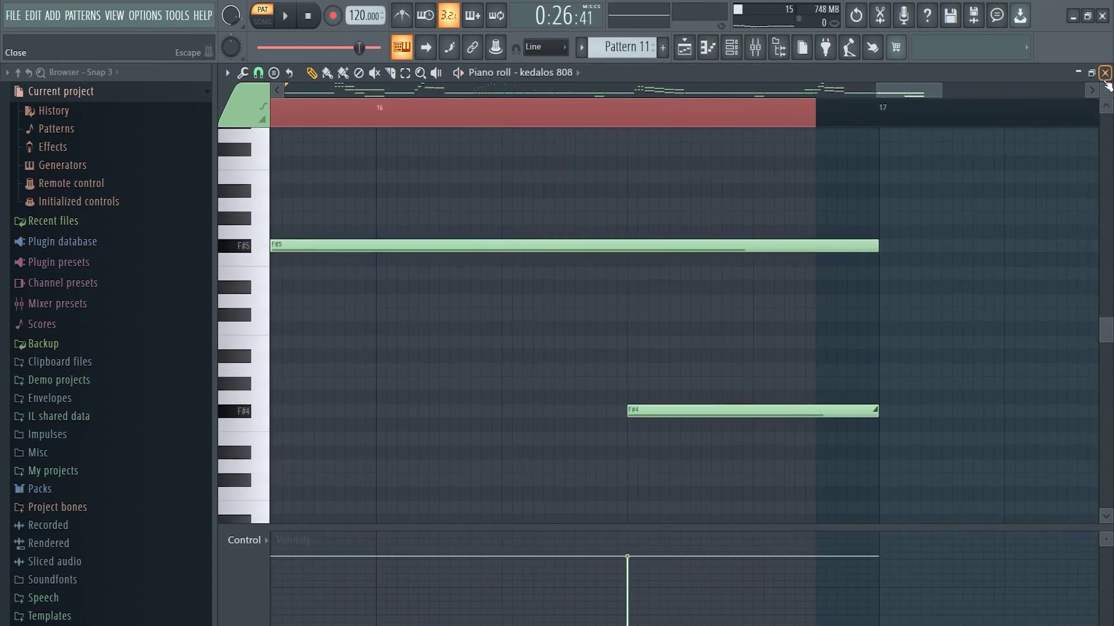
pyautogui.click(1105, 74)
# - Open the kedalos 808 channel settings from the channel rack and review its sample options and volume envelope
pyautogui.click(733, 50)
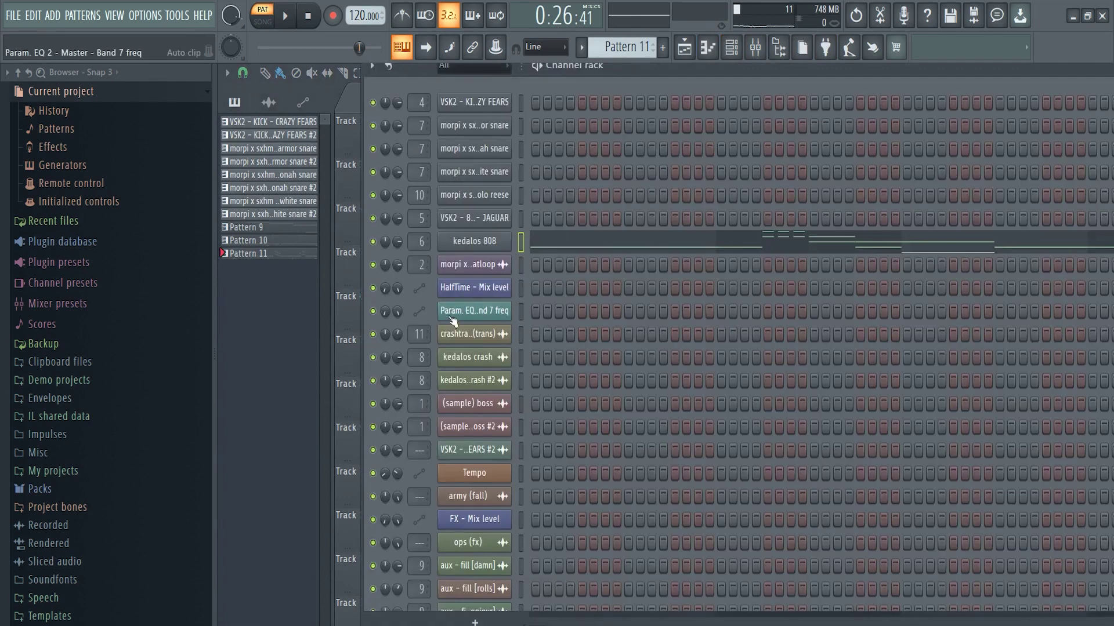
pyautogui.click(476, 249)
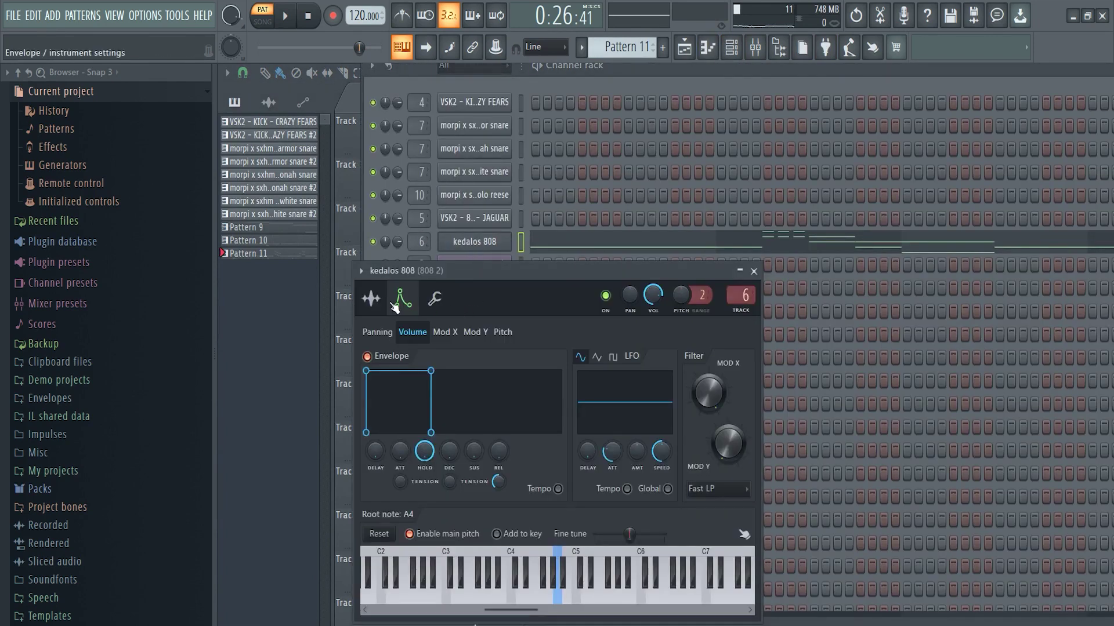
pyautogui.click(374, 300)
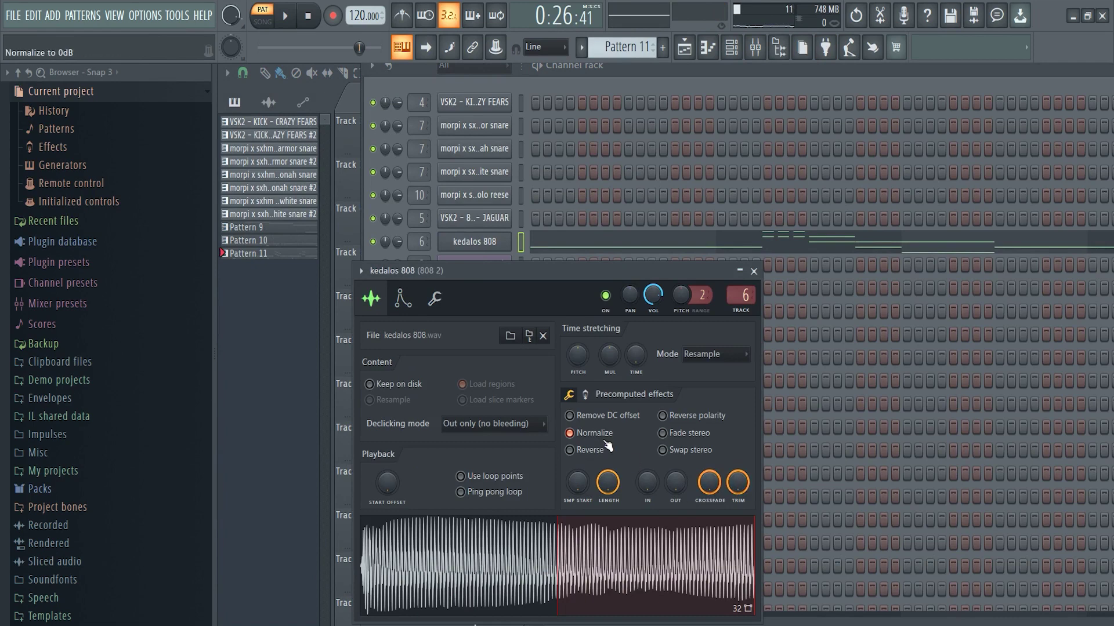
pyautogui.click(403, 299)
pyautogui.click(370, 298)
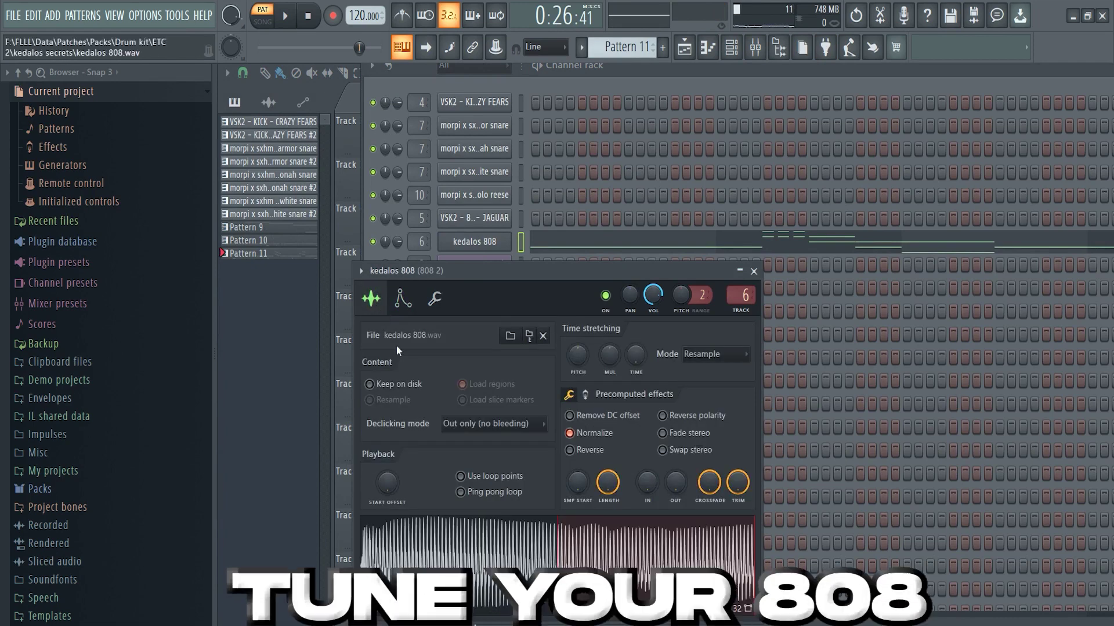
# - Open the kedalos 808 sample in Edison and detect its pitch regions to find the 808's note
pyautogui.rightClick(515, 557)
pyautogui.click(535, 470)
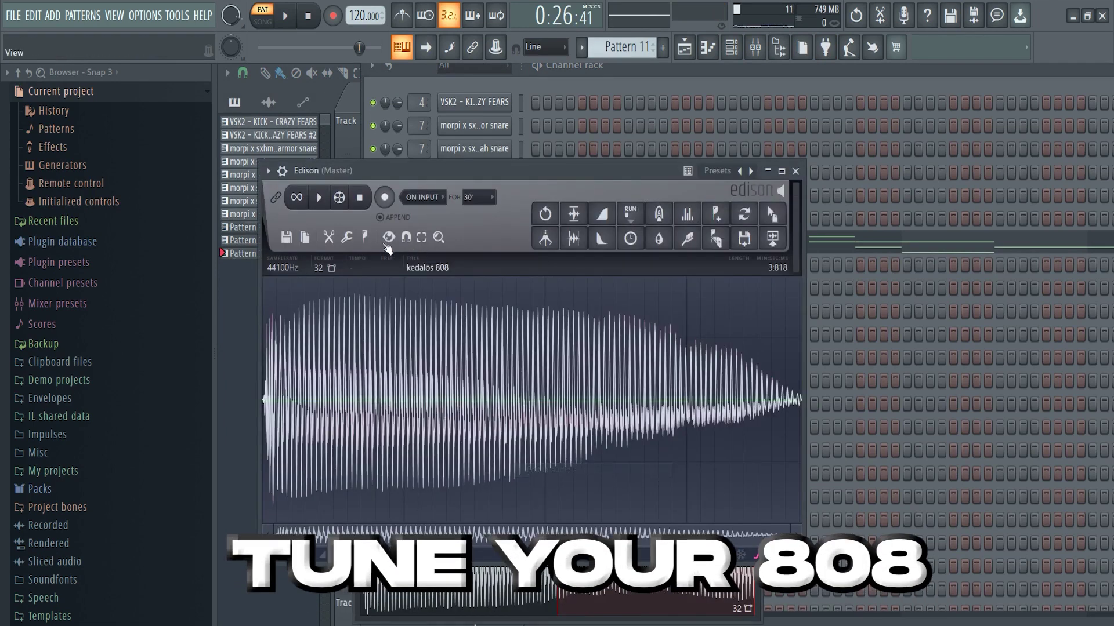
pyautogui.click(364, 237)
pyautogui.click(404, 443)
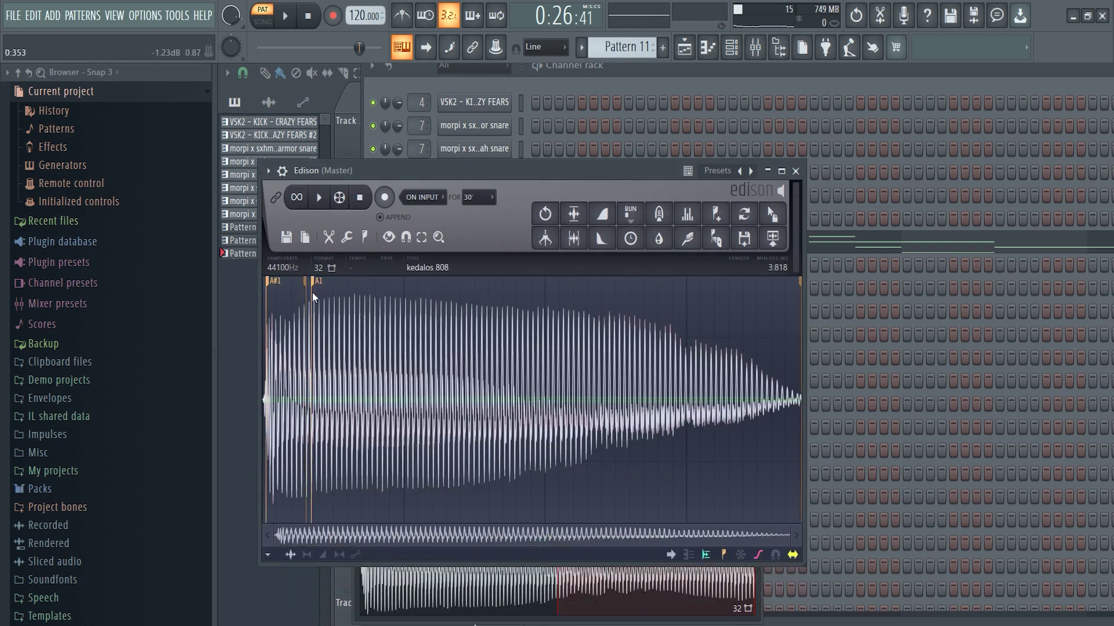
# - Close Edison, check the kedalos 808 channel's root note against the detected pitch, and close the channel settings
pyautogui.click(796, 171)
pyautogui.click(403, 298)
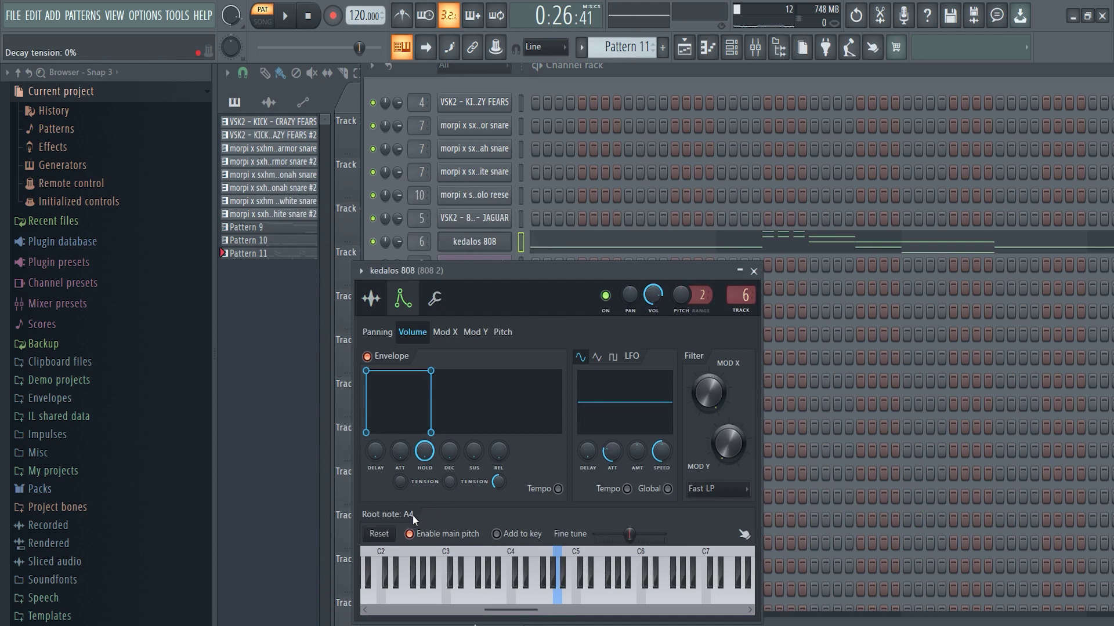
pyautogui.click(754, 272)
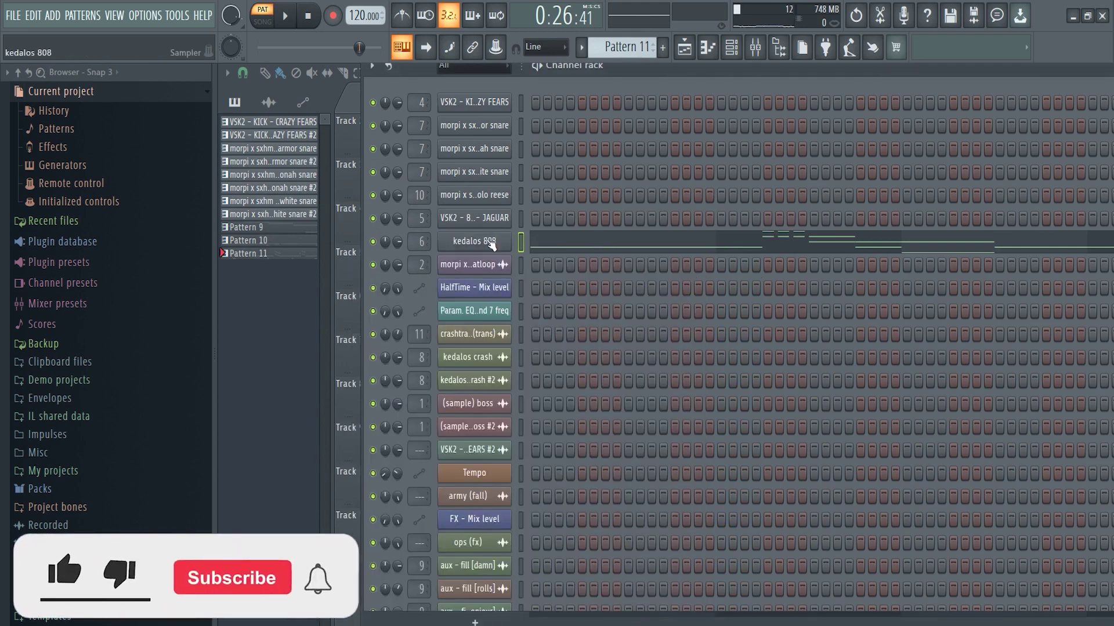
# - Inspect the 808 2 mixer track's parametric EQ 2, Blood Overdrive, Stereo Enhancer, Limiter, Flanger and Delay 3, and close the mixer
pyautogui.click(755, 45)
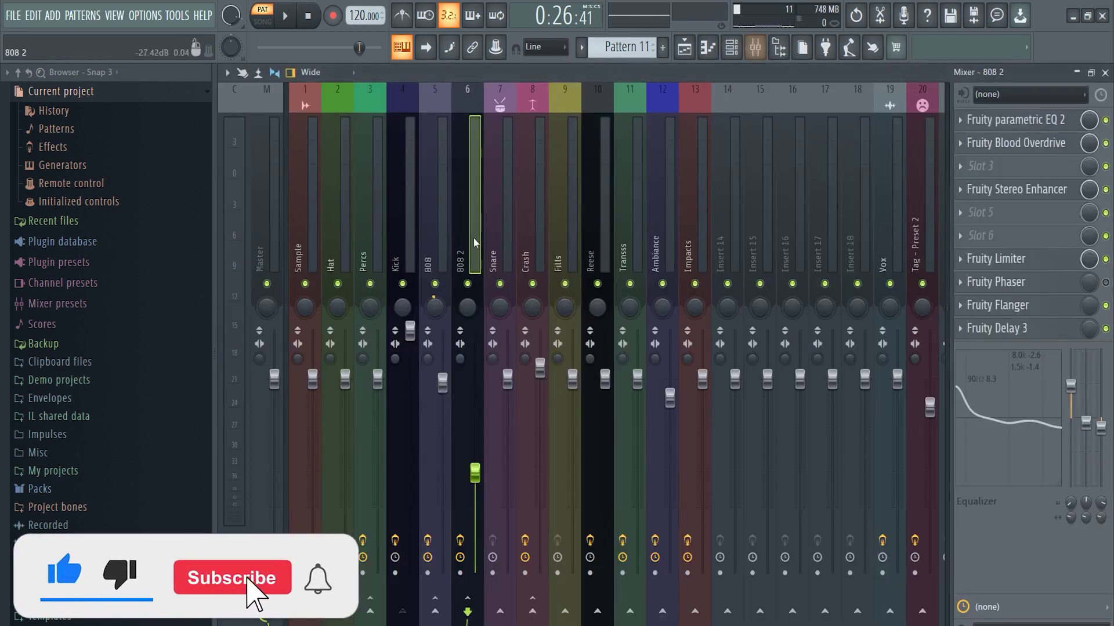
pyautogui.click(1019, 122)
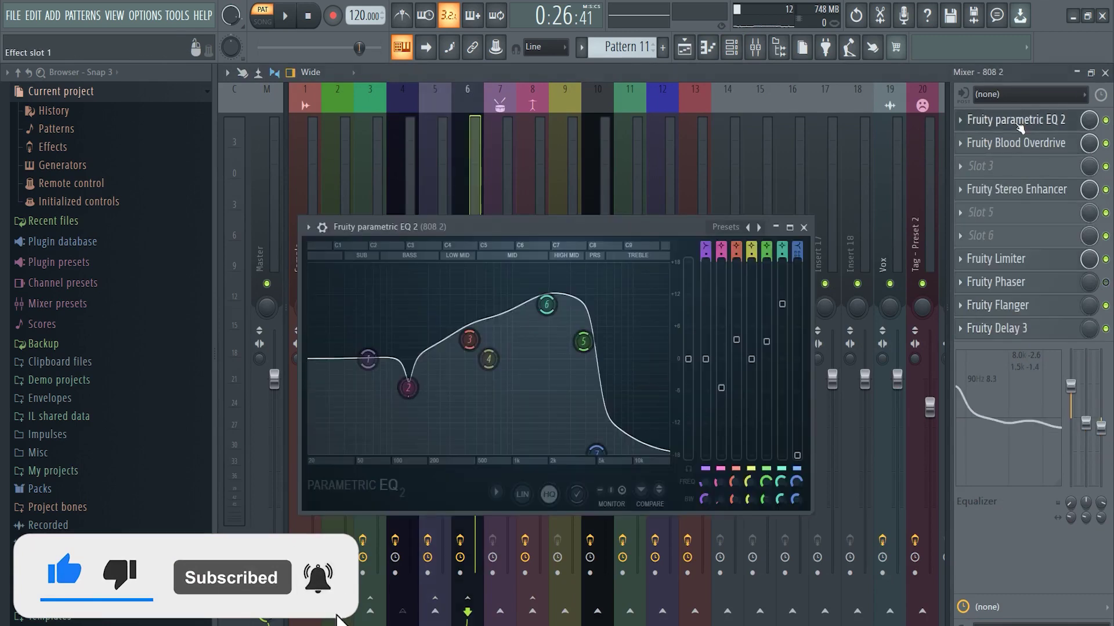
pyautogui.click(1020, 142)
pyautogui.click(1017, 194)
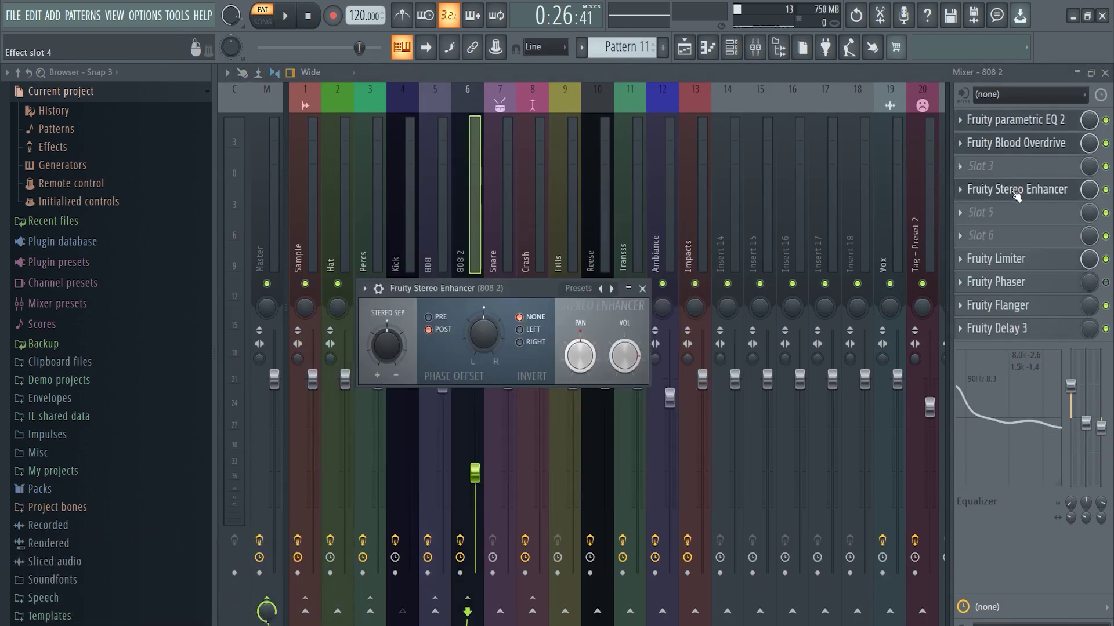
pyautogui.click(1015, 260)
pyautogui.click(1016, 306)
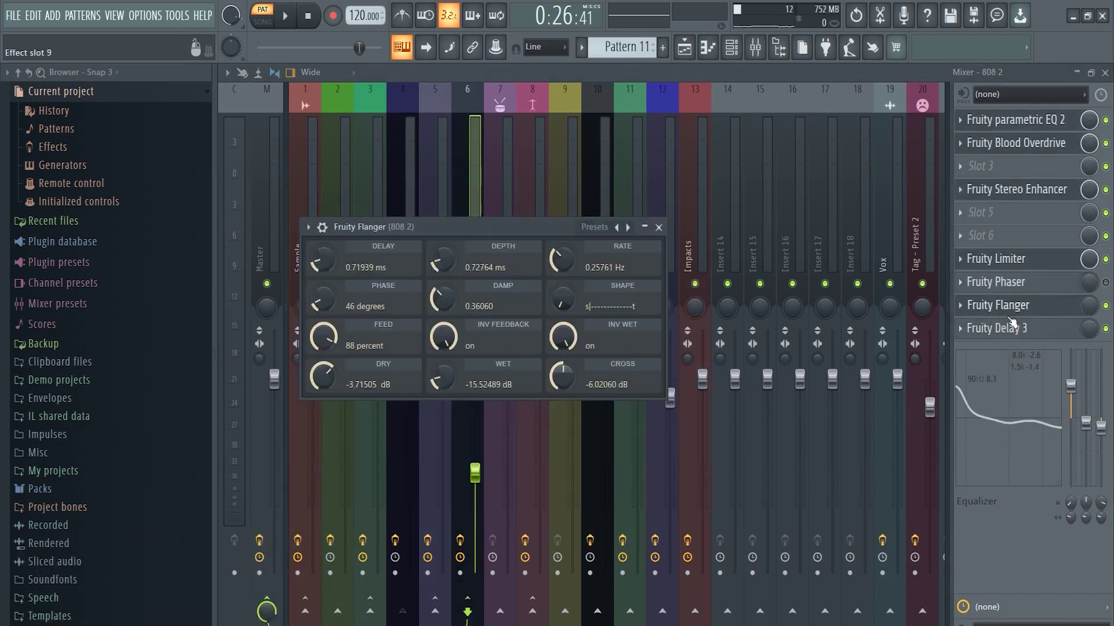
pyautogui.click(1003, 336)
pyautogui.click(612, 70)
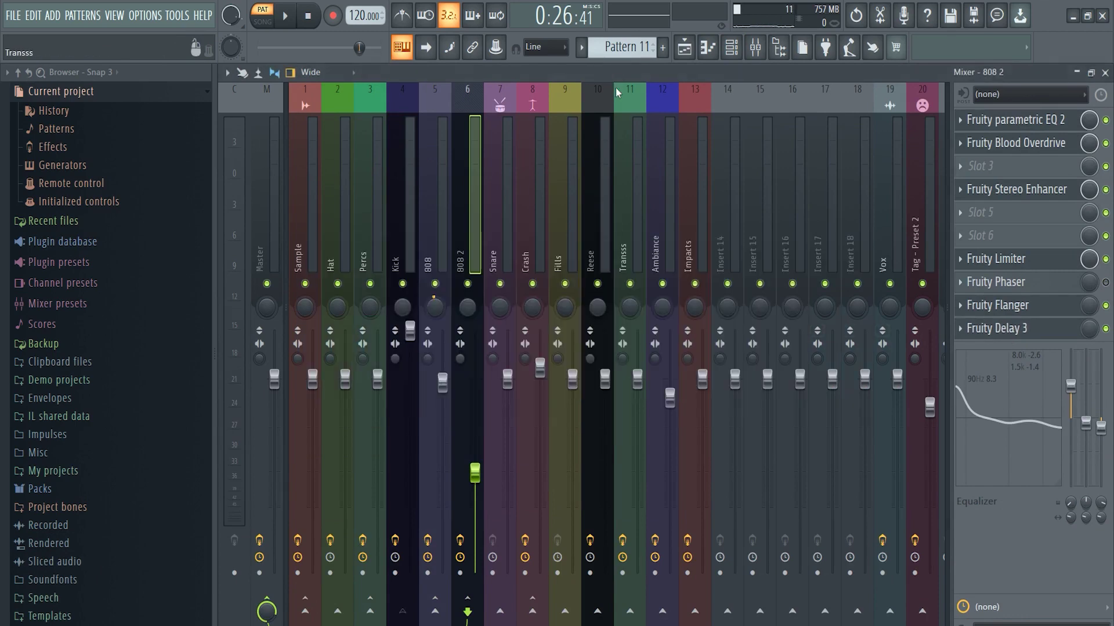
pyautogui.click(1105, 72)
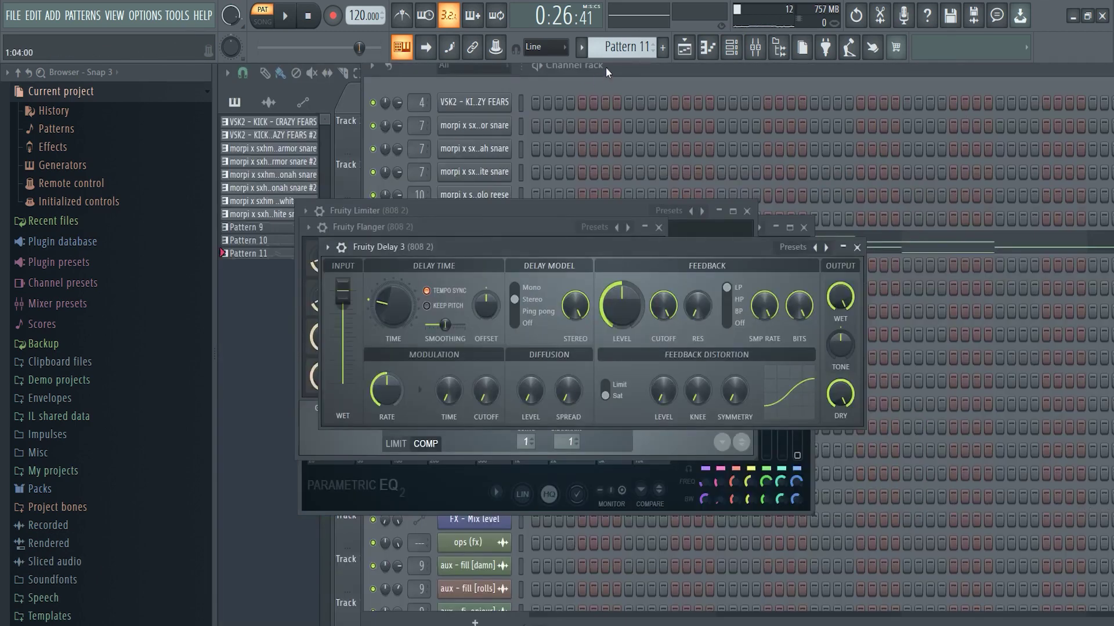